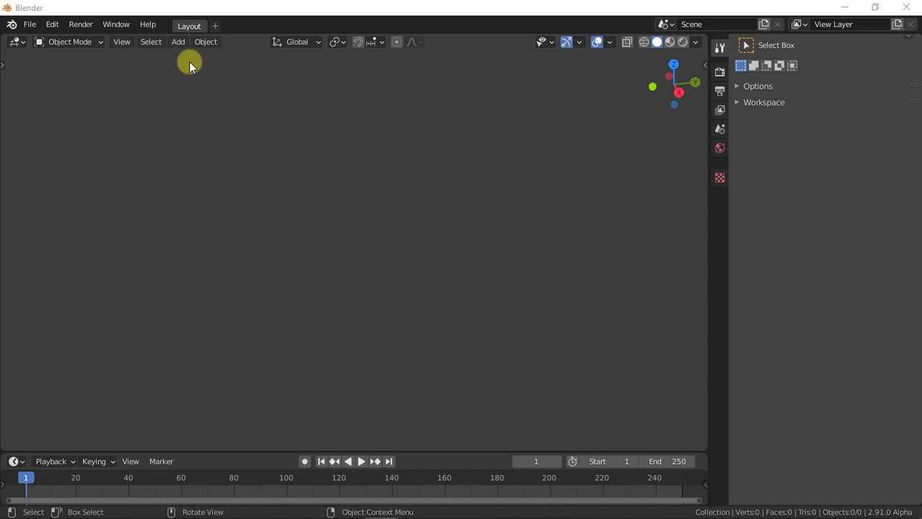
Step: Add a Suzanne monkey head and a plane to the scene
{"action": "left_click", "coordinate": [185, 43]}
{"action": "mouse_move", "coordinate": [216, 57]}
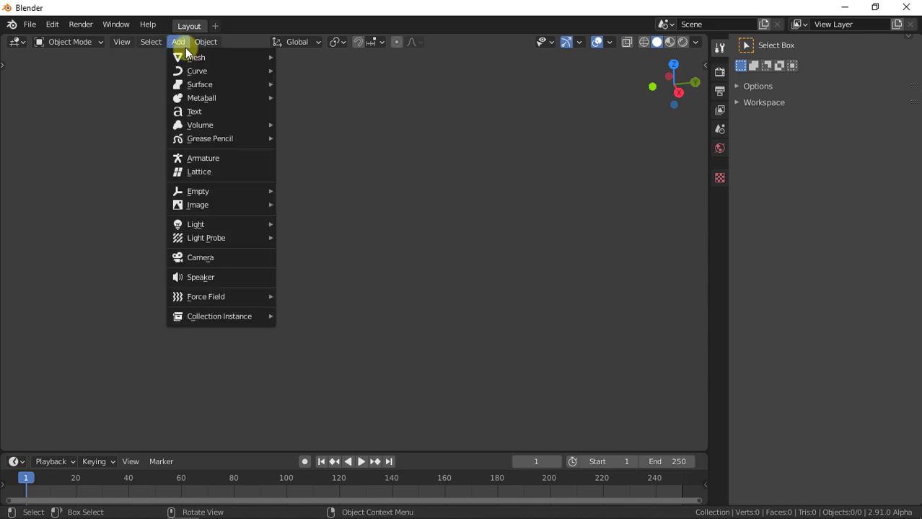
{"action": "left_click", "coordinate": [303, 186]}
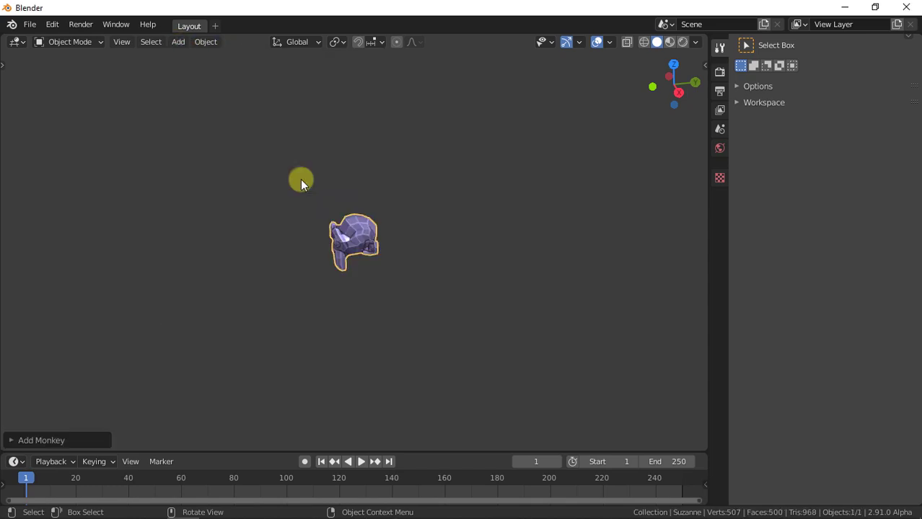
{"action": "left_click", "coordinate": [169, 45]}
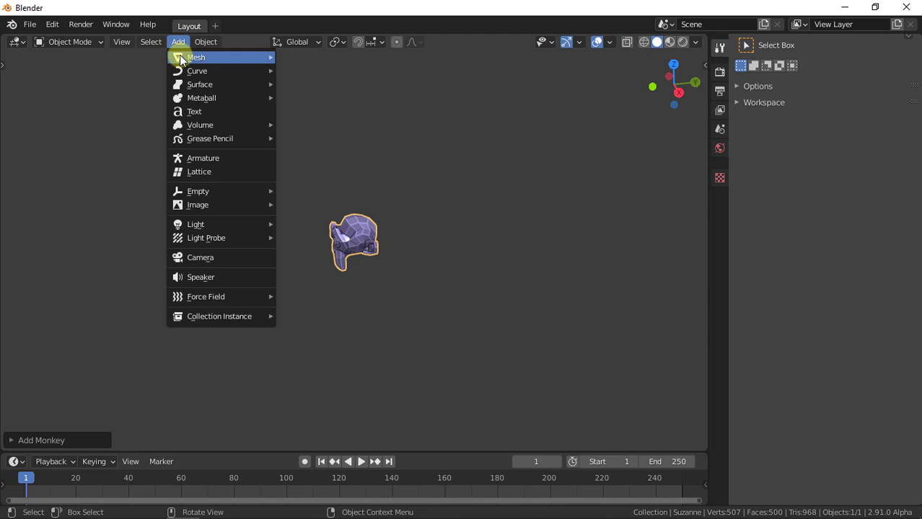
{"action": "left_click", "coordinate": [292, 55]}
Step: Scale the plane up 2.5 times and raise it along Z above the monkey
{"action": "type", "text": "s"}
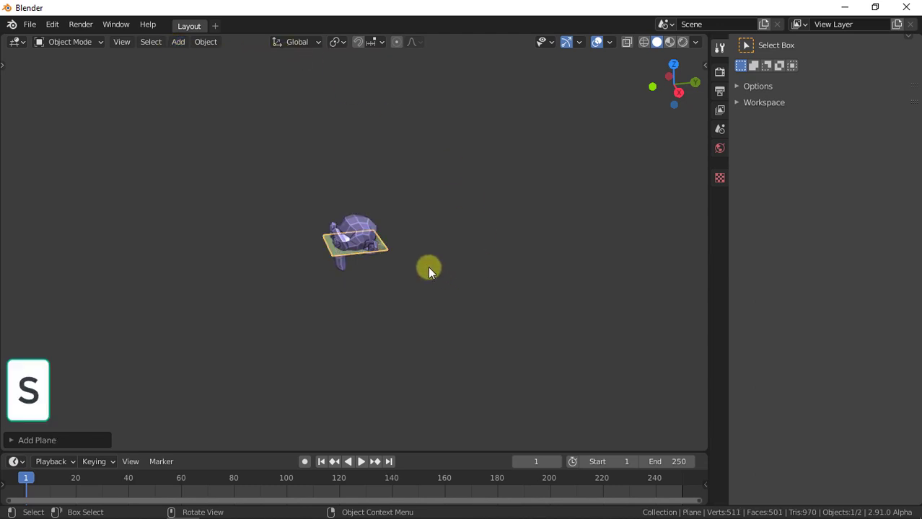
{"action": "type", "text": "2.5"}
{"action": "key", "text": "Return"}
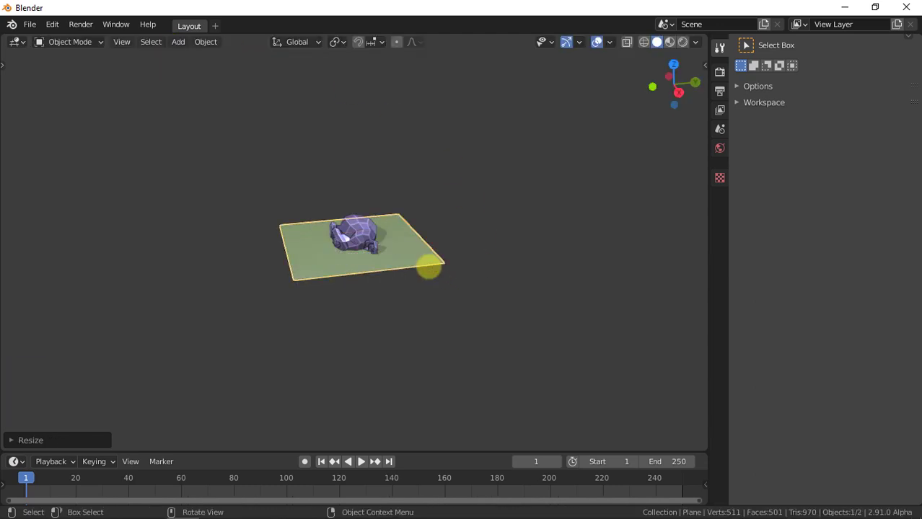
{"action": "key", "text": "g"}
{"action": "key", "text": "z"}
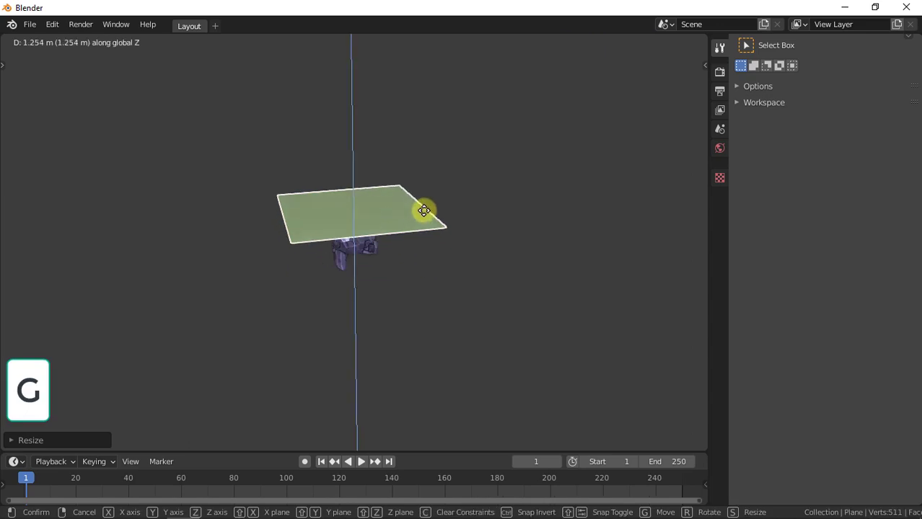
{"action": "left_click", "coordinate": [424, 207]}
Step: Frame both objects and give the monkey a Subdivision Surface modifier and smooth shading
{"action": "left_click_drag", "start_coordinate": [487, 140], "coordinate": [334, 274]}
{"action": "key", "text": "KP_Decimal"}
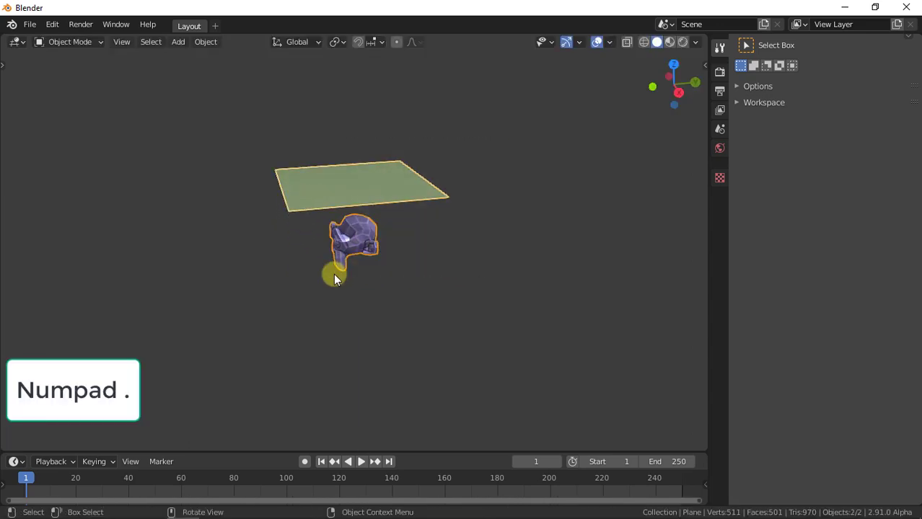
{"action": "left_click", "coordinate": [334, 273]}
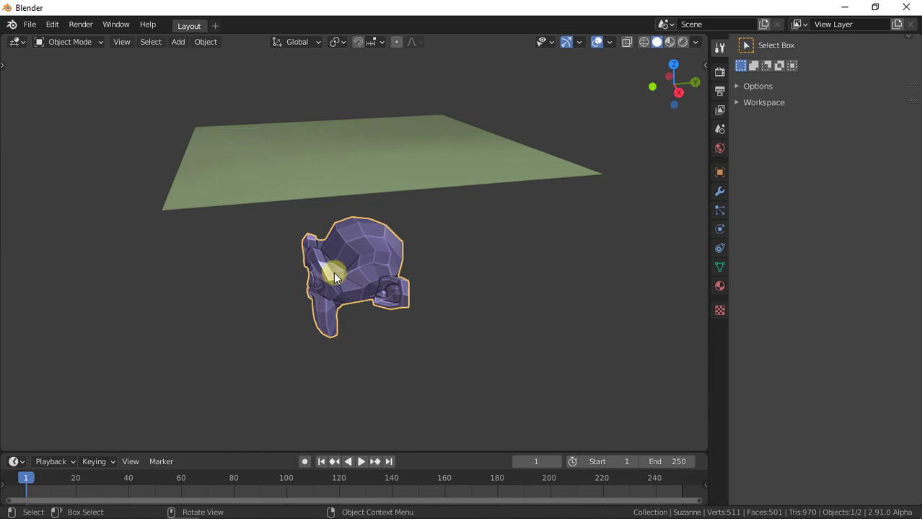
{"action": "left_click", "coordinate": [718, 195]}
{"action": "left_click", "coordinate": [801, 46]}
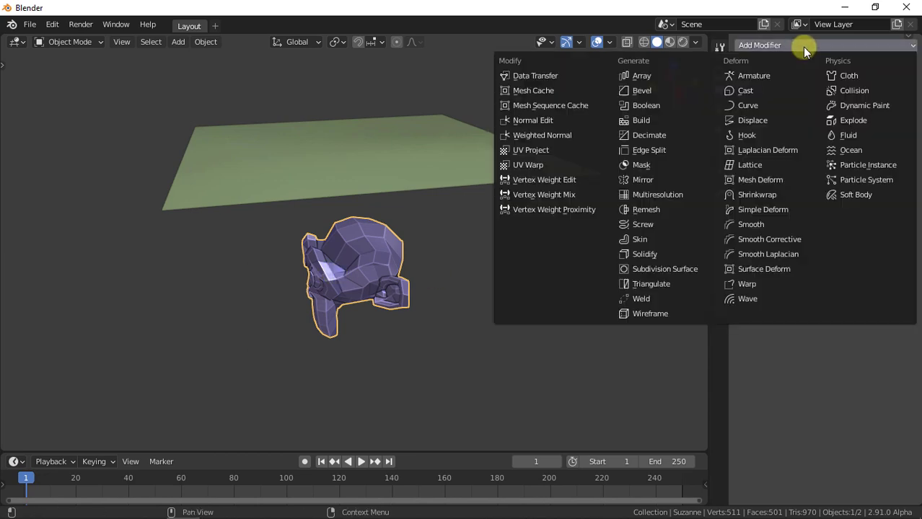
{"action": "left_click", "coordinate": [656, 268]}
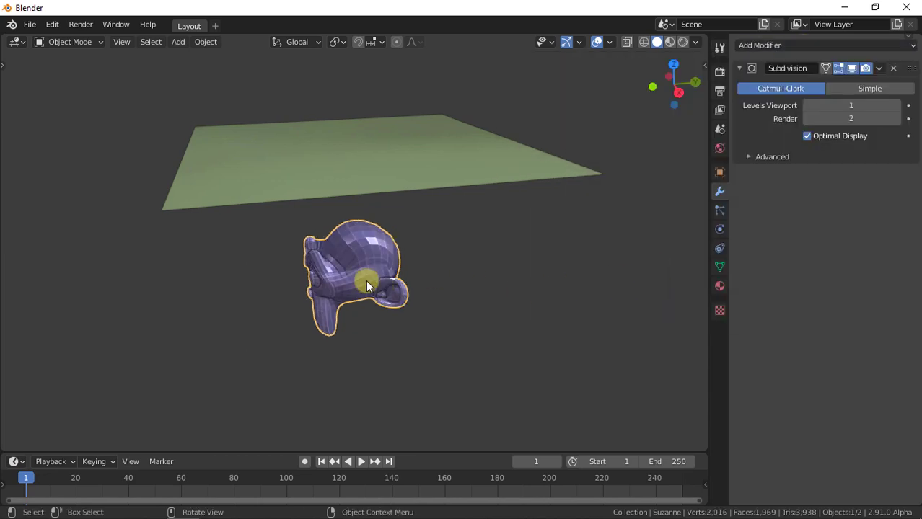
{"action": "right_click", "coordinate": [355, 251]}
{"action": "left_click", "coordinate": [356, 251]}
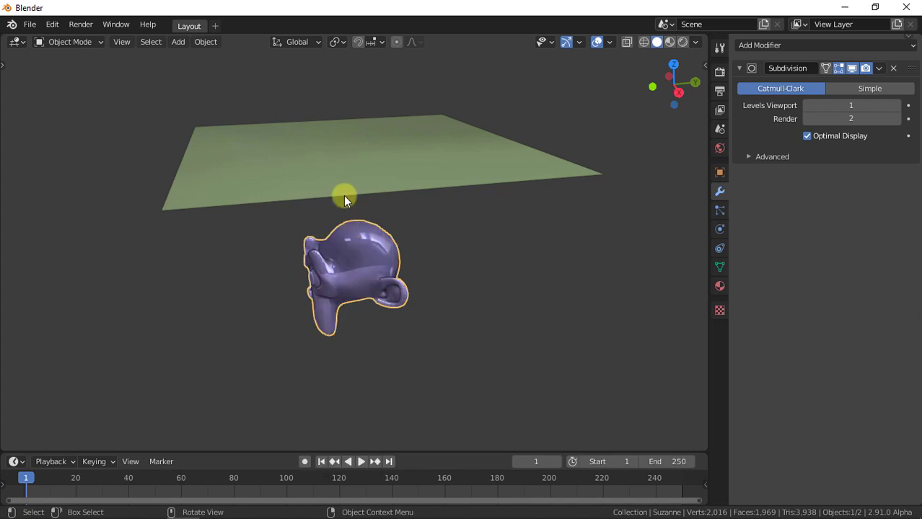
{"action": "left_click", "coordinate": [339, 164]}
Step: In Edit Mode, subdivide the whole plane with 10 cuts
{"action": "left_click", "coordinate": [72, 42]}
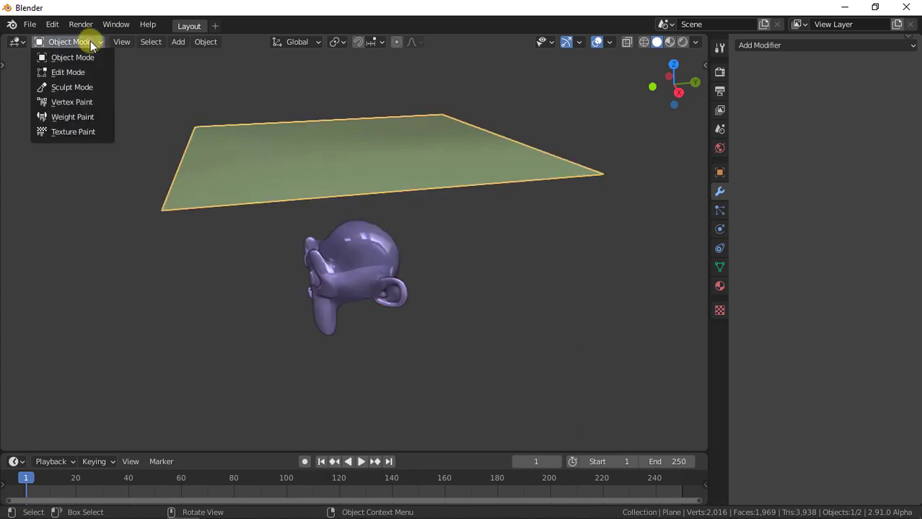
{"action": "left_click", "coordinate": [87, 72]}
{"action": "key", "text": "r"}
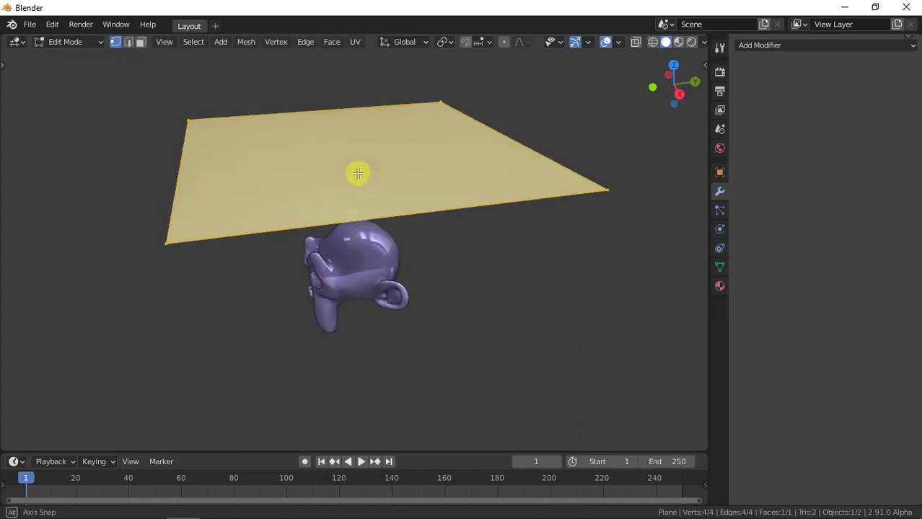
{"action": "left_click", "coordinate": [357, 176]}
{"action": "right_click", "coordinate": [359, 180]}
{"action": "left_click", "coordinate": [358, 179]}
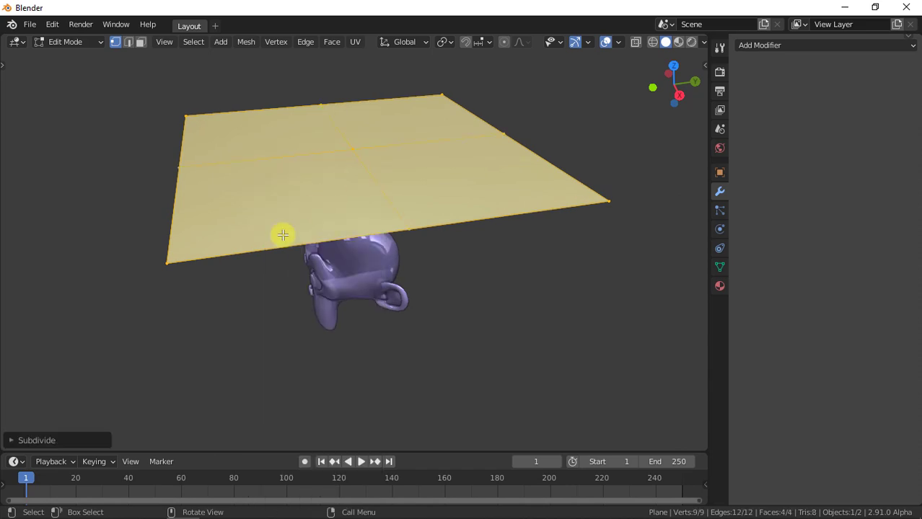
{"action": "left_click", "coordinate": [74, 432]}
{"action": "left_click", "coordinate": [144, 346]}
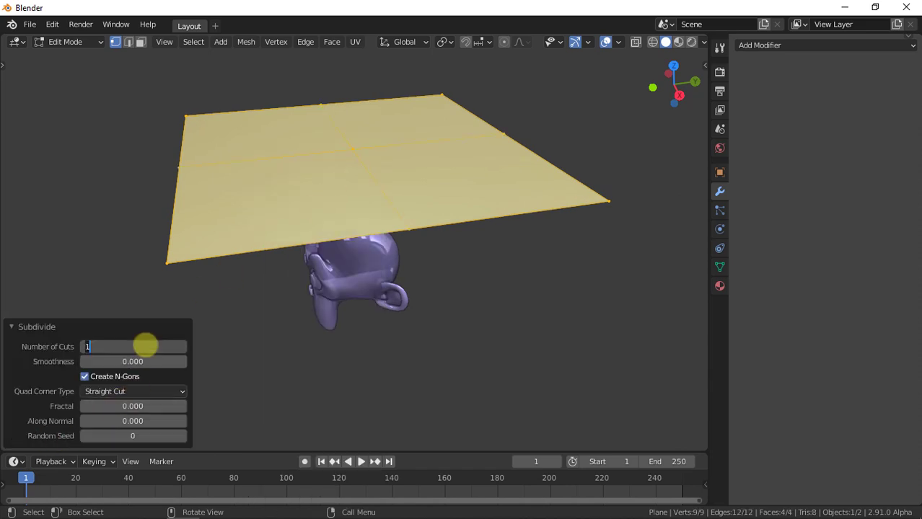
{"action": "key", "text": "Return"}
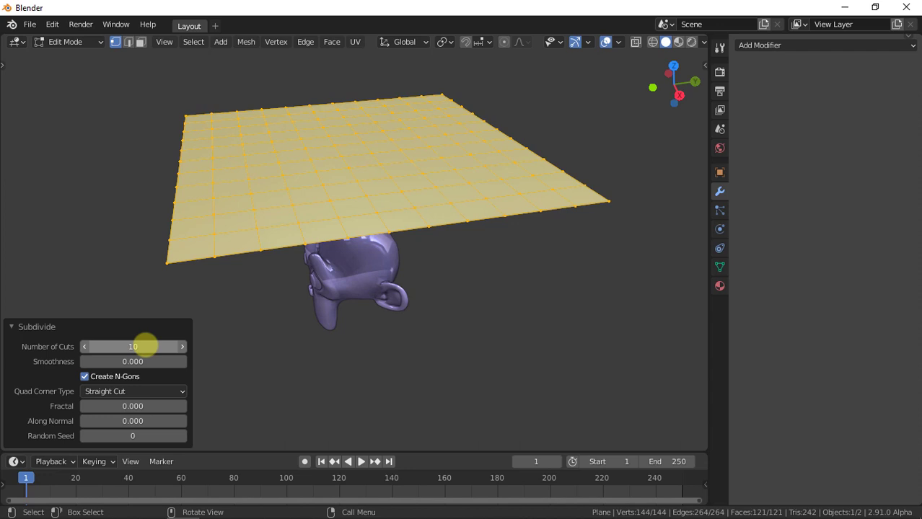
Step: Subdivide the grid again with 4 cuts and return to Object Mode
{"action": "right_click", "coordinate": [305, 157]}
{"action": "left_click", "coordinate": [305, 157]}
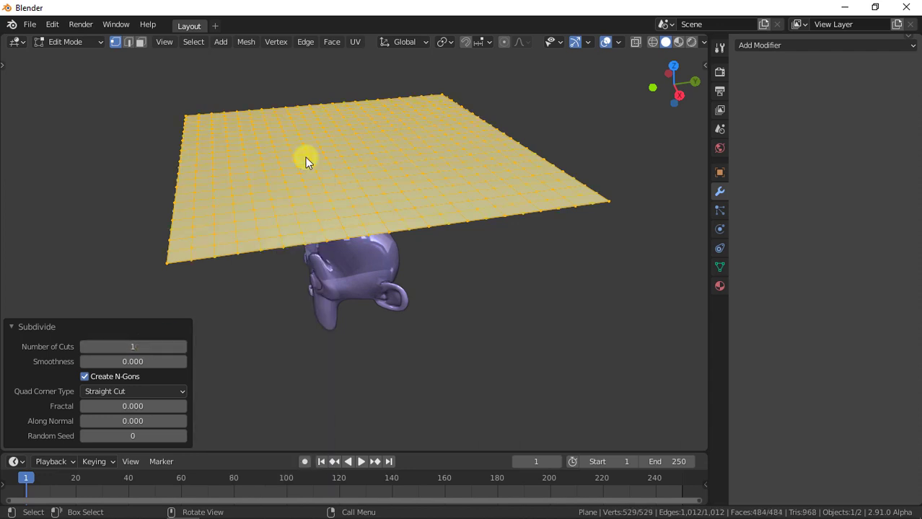
{"action": "left_click", "coordinate": [150, 339]}
{"action": "type", "text": "4"}
{"action": "key", "text": "Return"}
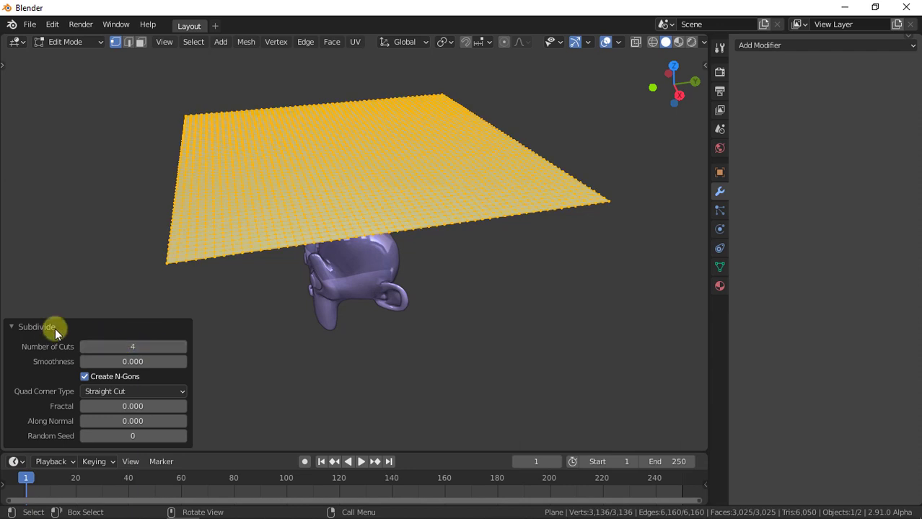
{"action": "double_click", "coordinate": [60, 285]}
{"action": "left_click", "coordinate": [80, 41]}
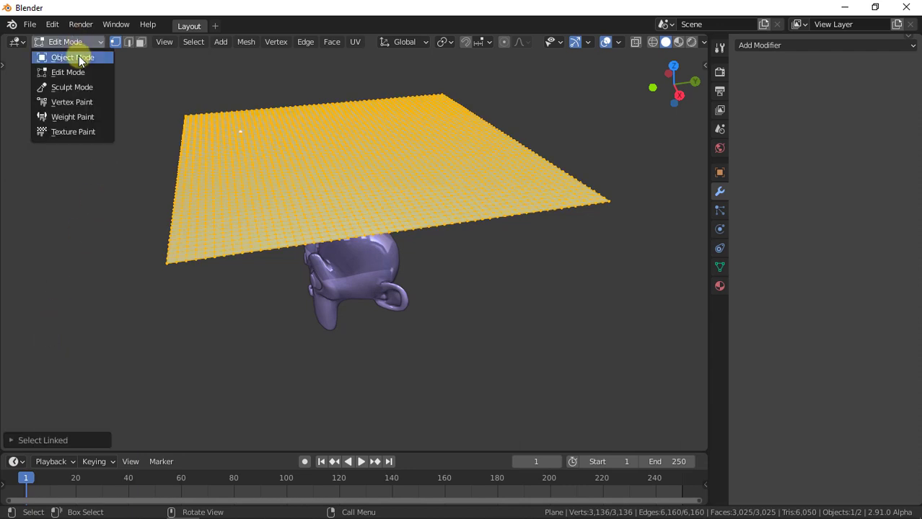
{"action": "left_click", "coordinate": [78, 55]}
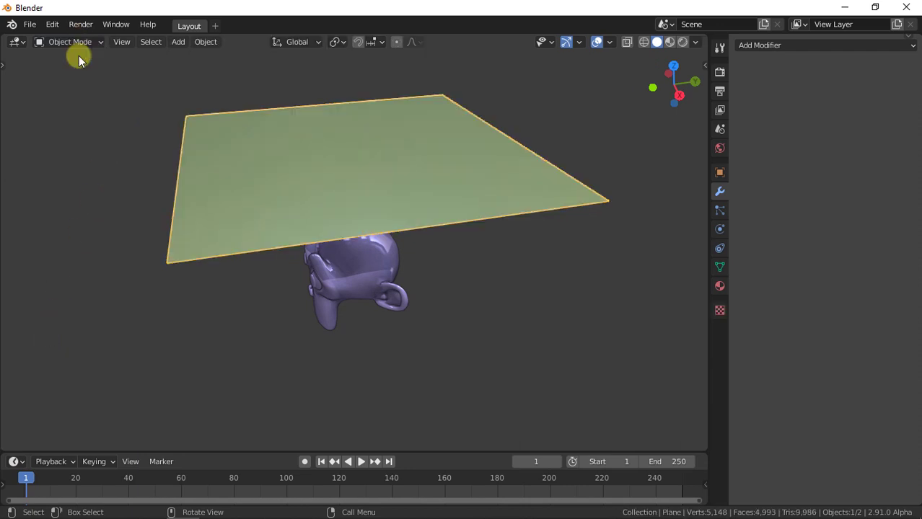
Step: Give the plane cloth physics with the Silk preset and 7 quality steps
{"action": "left_click", "coordinate": [719, 231]}
{"action": "left_click", "coordinate": [780, 93]}
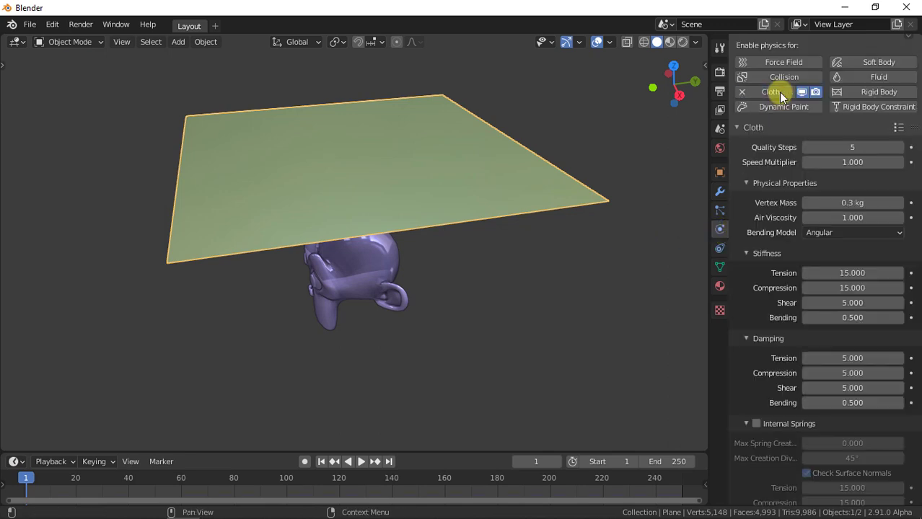
{"action": "left_click", "coordinate": [898, 128]}
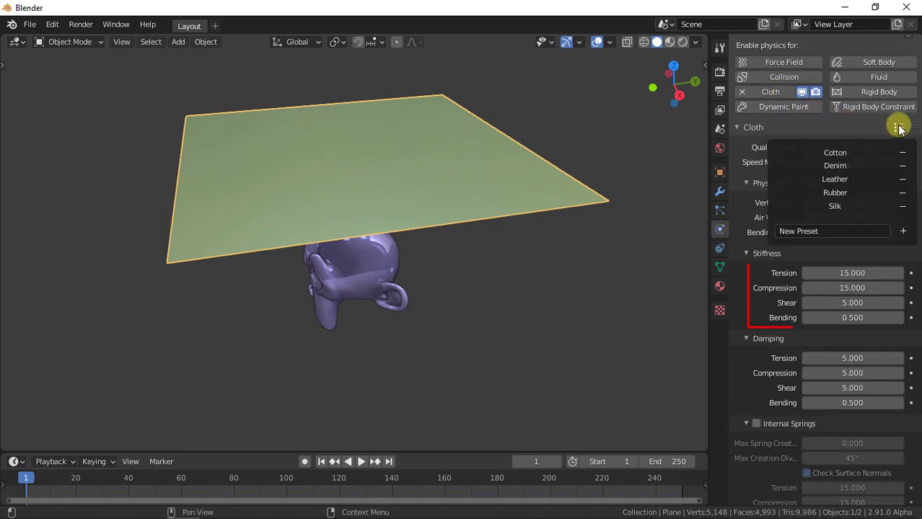
{"action": "left_click", "coordinate": [853, 206]}
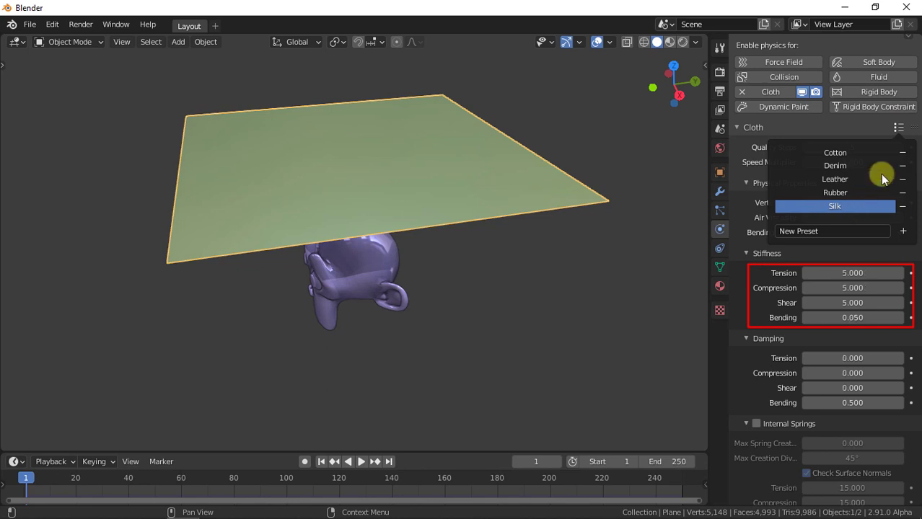
{"action": "left_click", "coordinate": [899, 126]}
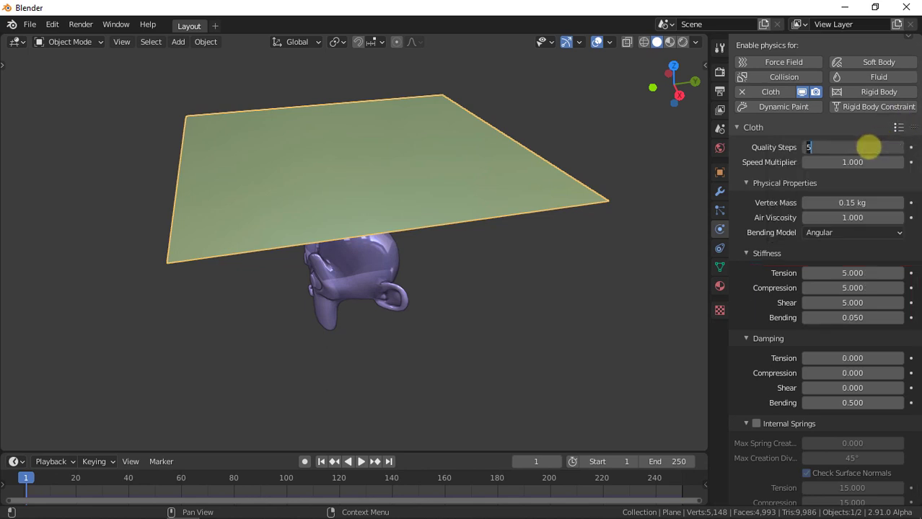
{"action": "type", "text": "7"}
{"action": "key", "text": "Return"}
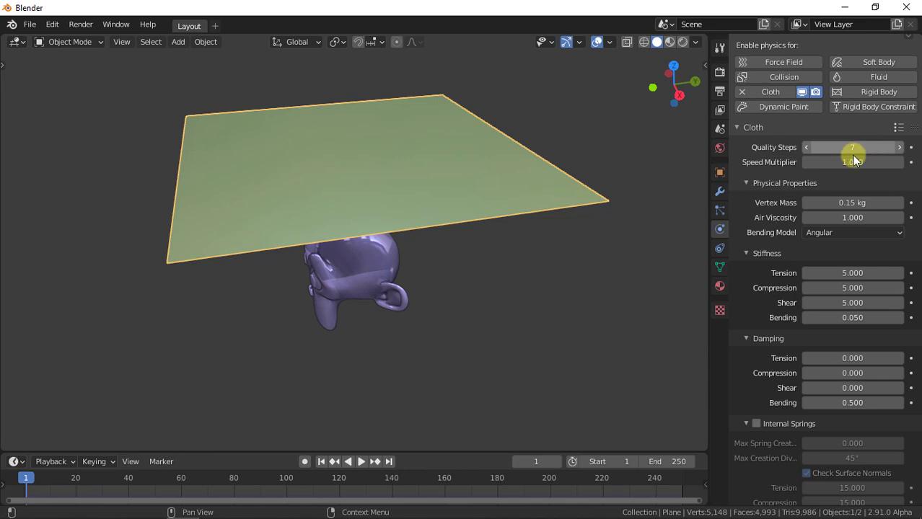
Step: Set the cloth's collision quality to 4 and enable Self Collisions
{"action": "left_click", "coordinate": [747, 183]}
{"action": "left_click", "coordinate": [748, 232]}
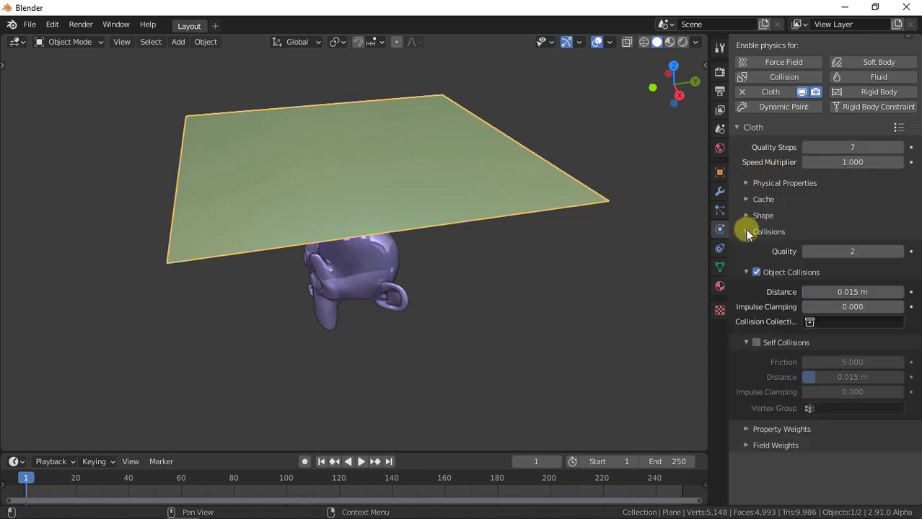
{"action": "left_click", "coordinate": [844, 250]}
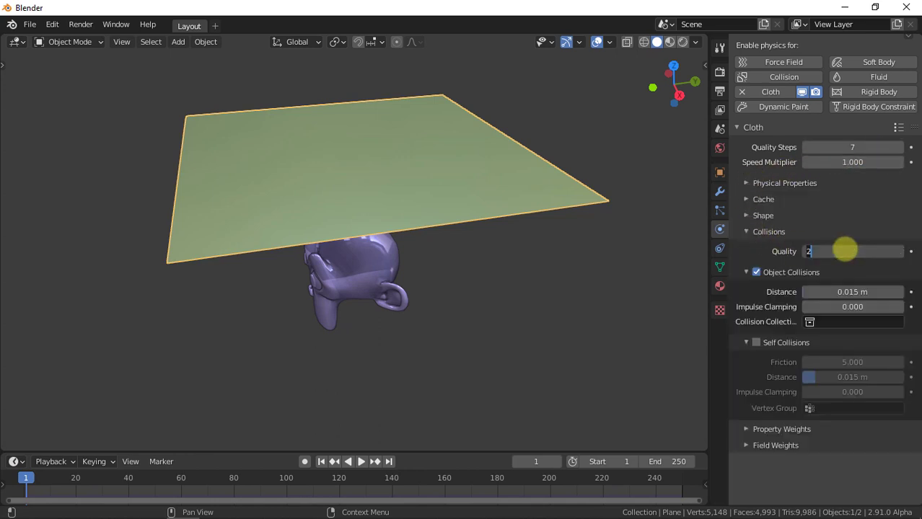
{"action": "type", "text": "4"}
{"action": "key", "text": "Return"}
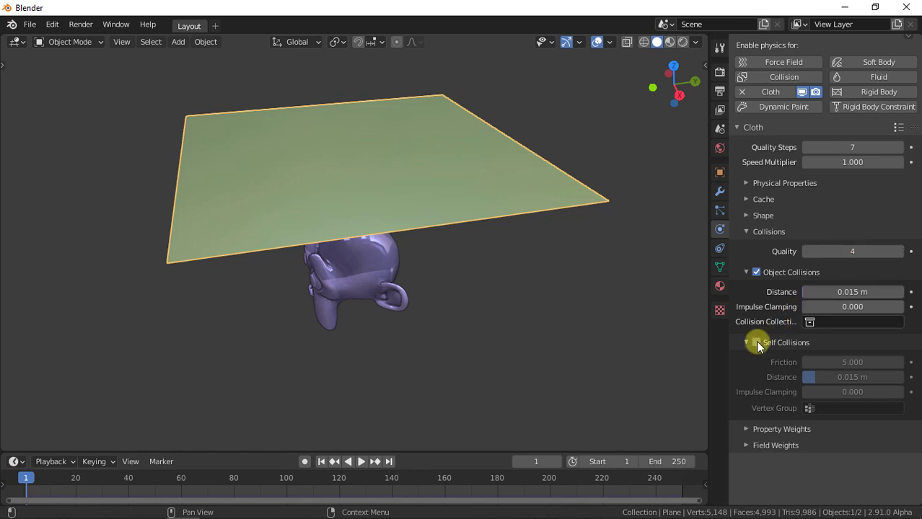
{"action": "left_click", "coordinate": [756, 343]}
Step: Enable Collision physics on Suzanne and play the timeline to drape the cloth
{"action": "left_click", "coordinate": [387, 277]}
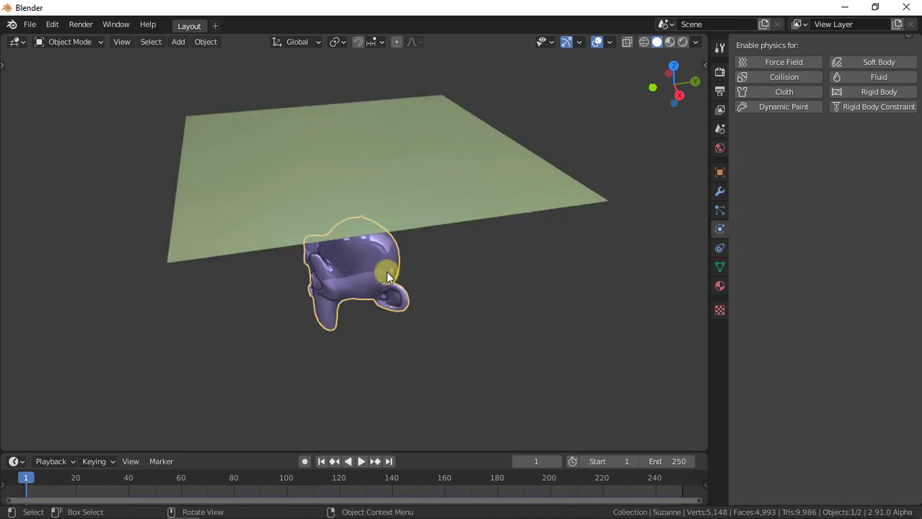
{"action": "left_click", "coordinate": [780, 78]}
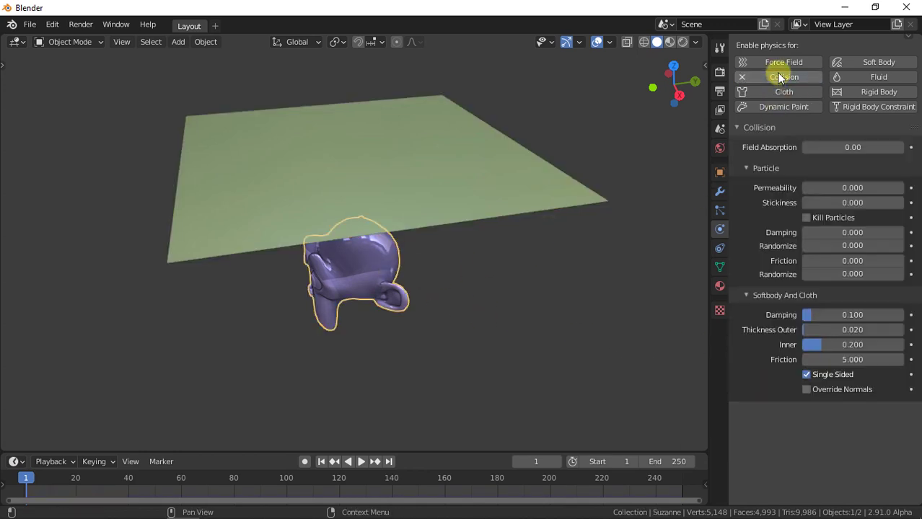
{"action": "left_click", "coordinate": [362, 462]}
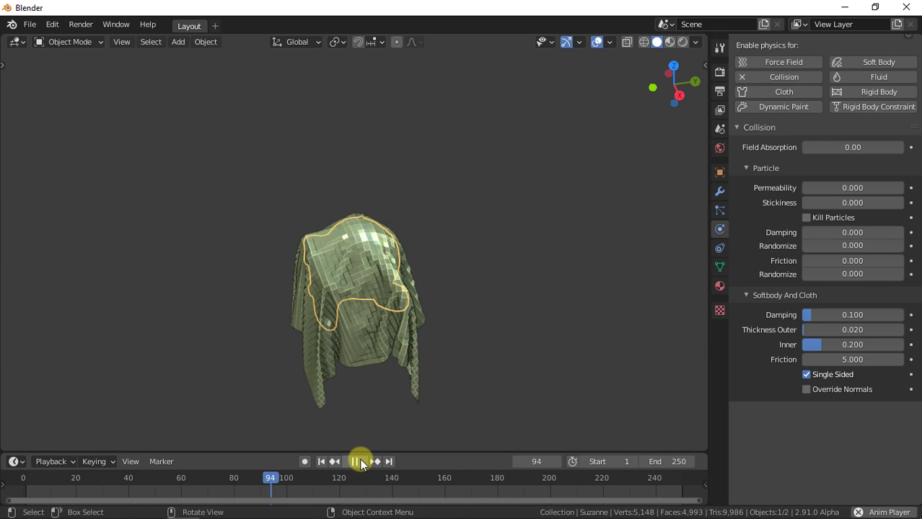
Step: Stop playback once draped, frame the cloth plane and set it to Shade Smooth
{"action": "left_click", "coordinate": [361, 463]}
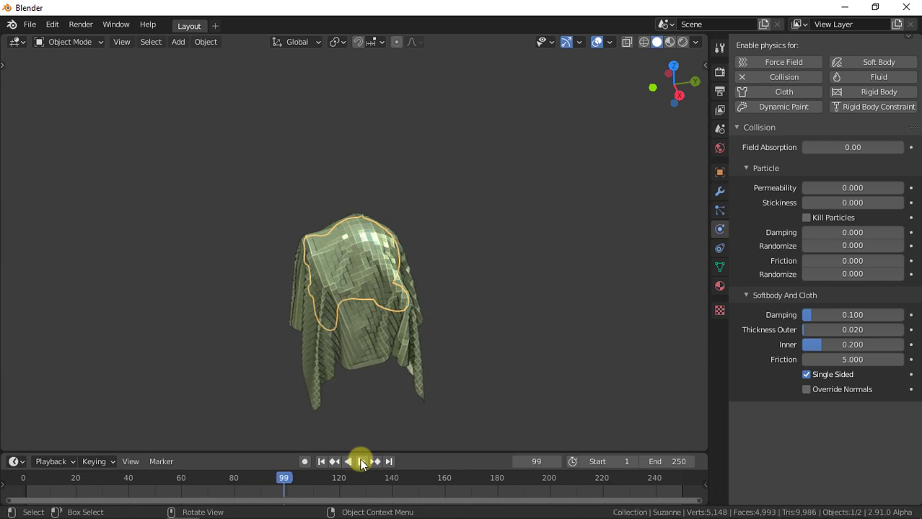
{"action": "left_click", "coordinate": [377, 342]}
{"action": "key", "text": "KP_Decimal"}
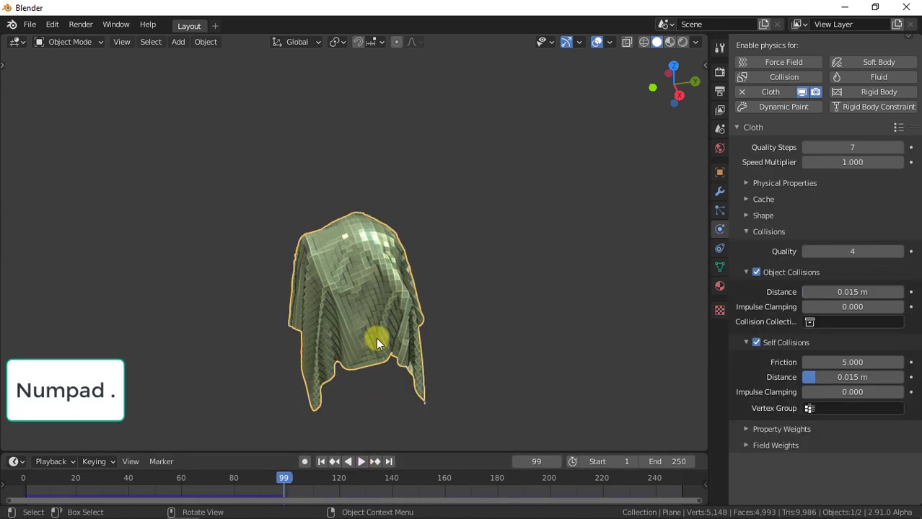
{"action": "right_click", "coordinate": [344, 182]}
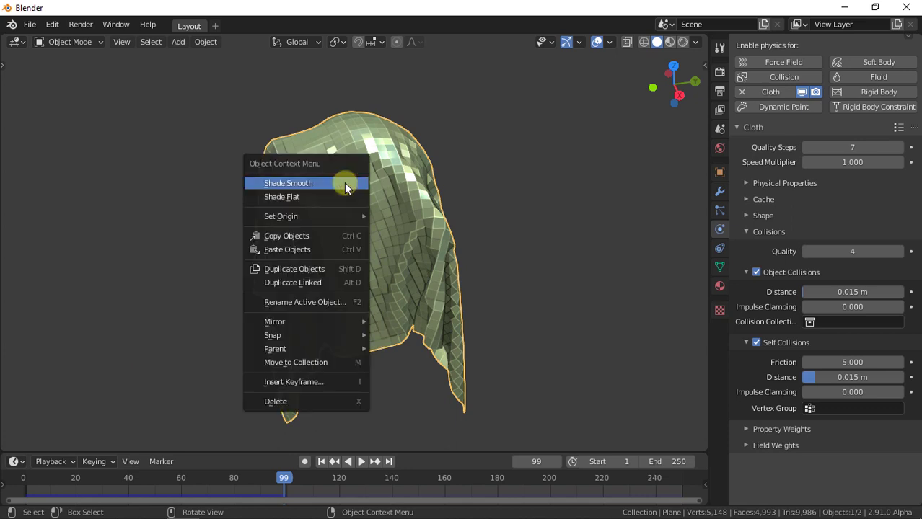
{"action": "left_click", "coordinate": [344, 183]}
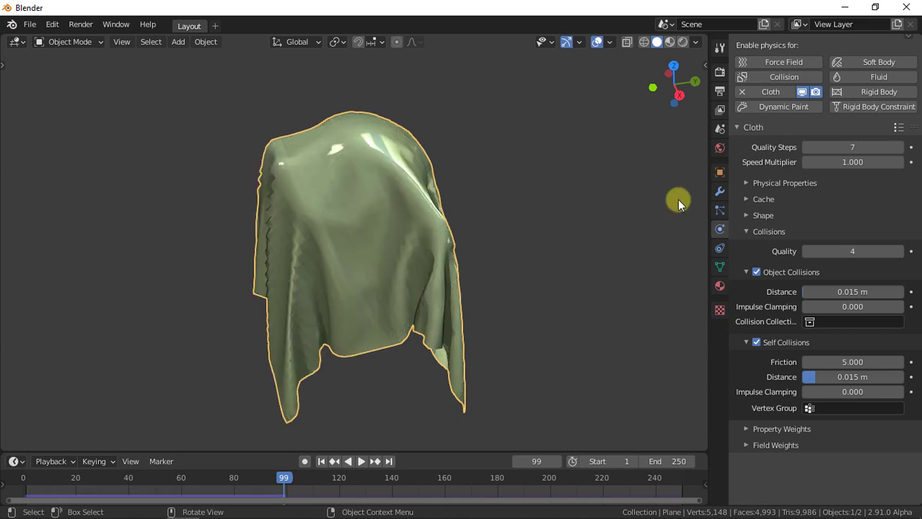
{"action": "left_click", "coordinate": [719, 191]}
Step: Apply the Cloth modifier to keep the draped shape and add a Subdivision Surface modifier
{"action": "left_click", "coordinate": [879, 70]}
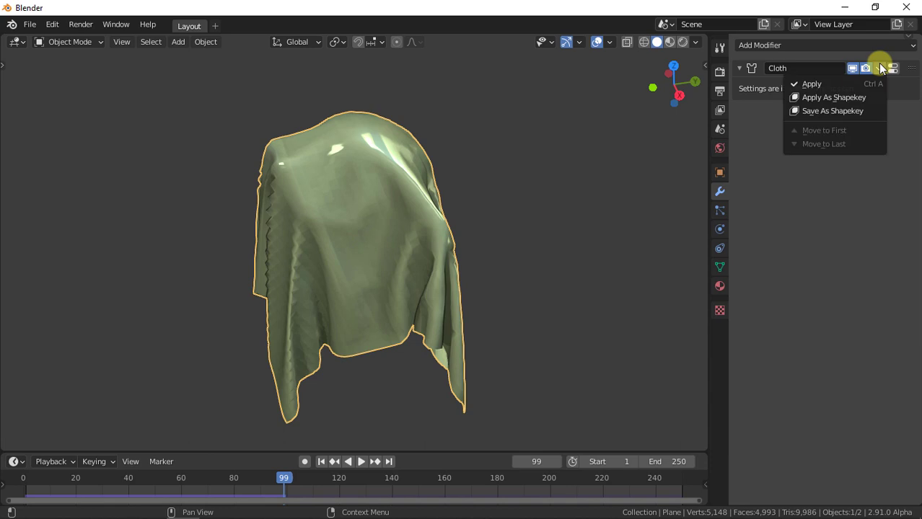
{"action": "left_click", "coordinate": [840, 84]}
{"action": "left_click", "coordinate": [817, 42]}
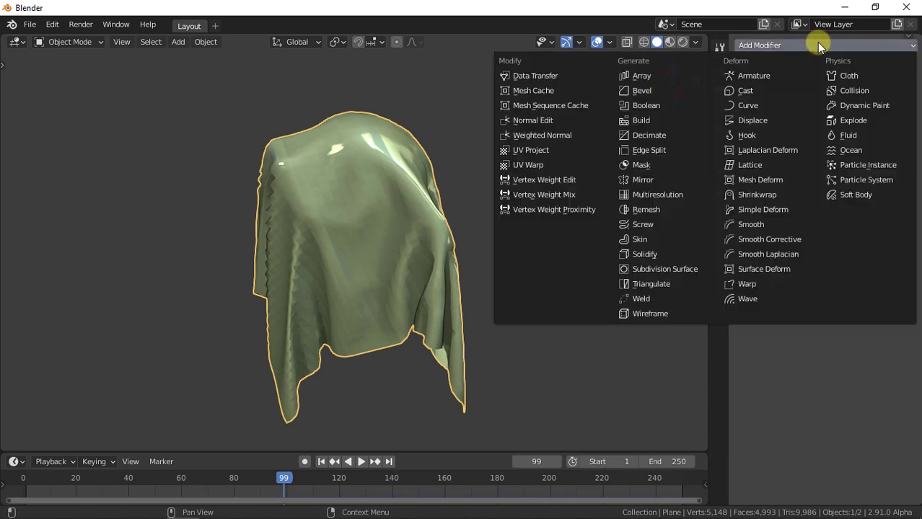
{"action": "left_click", "coordinate": [667, 268]}
Step: Split the 3D view into two side-by-side views and orbit the left one around the cloth
{"action": "mouse_move", "coordinate": [707, 37]}
{"action": "left_mouse_down"}
{"action": "mouse_move", "coordinate": [217, 68]}
{"action": "mouse_move", "coordinate": [259, 68]}
{"action": "left_mouse_up"}
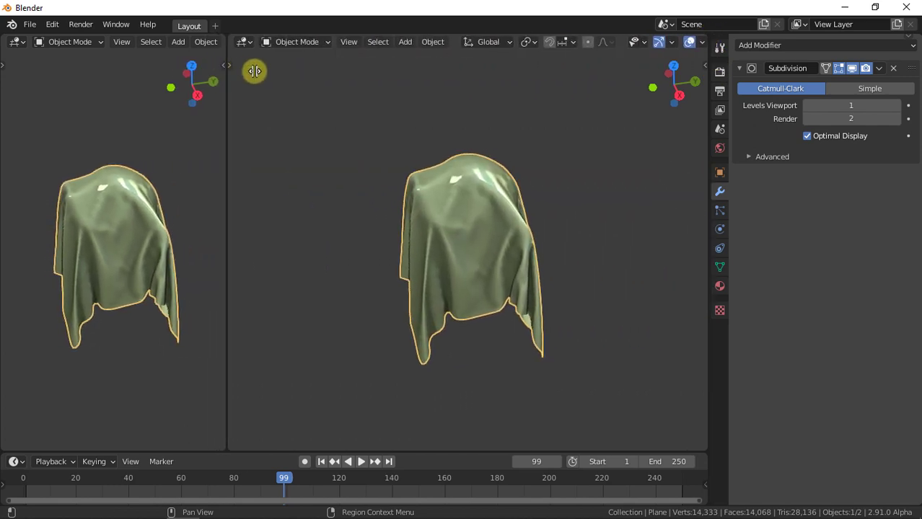
{"action": "scroll", "coordinate": [156, 233], "scroll_direction": "up", "scroll_amount": 2}
{"action": "scroll", "coordinate": [156, 233], "scroll_direction": "up", "scroll_amount": 1}
{"action": "middle_click_drag", "start_coordinate": [122, 241], "coordinate": [169, 226]}
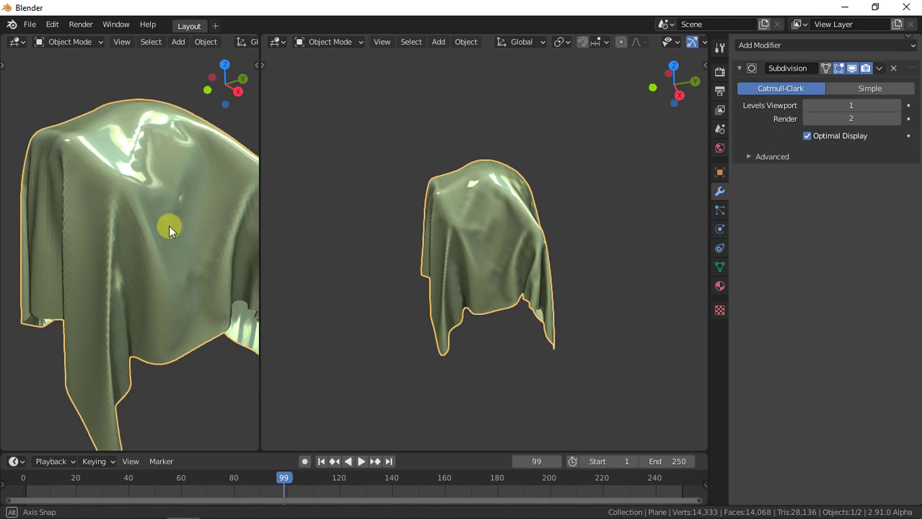
{"action": "left_click", "coordinate": [277, 41]}
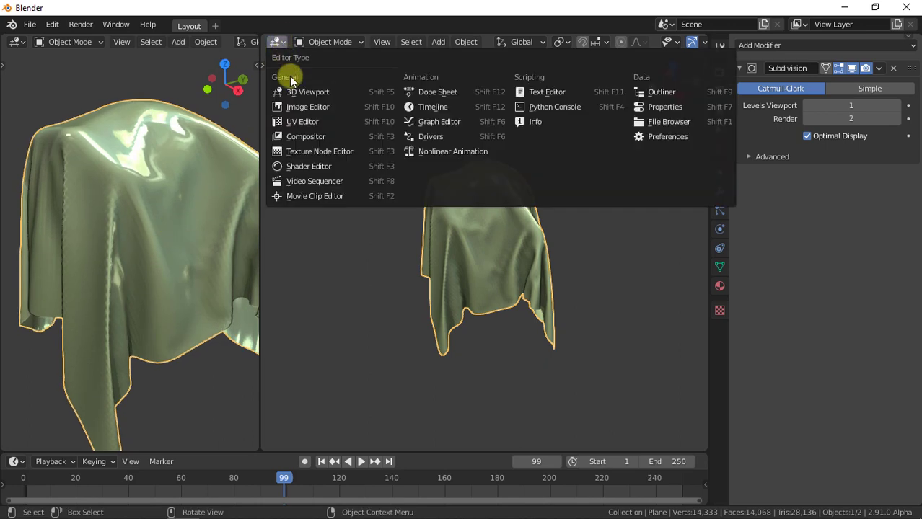
Step: Turn the right area into the Shader Editor and create a new material for the cloth
{"action": "left_click", "coordinate": [308, 166]}
{"action": "key", "text": "n"}
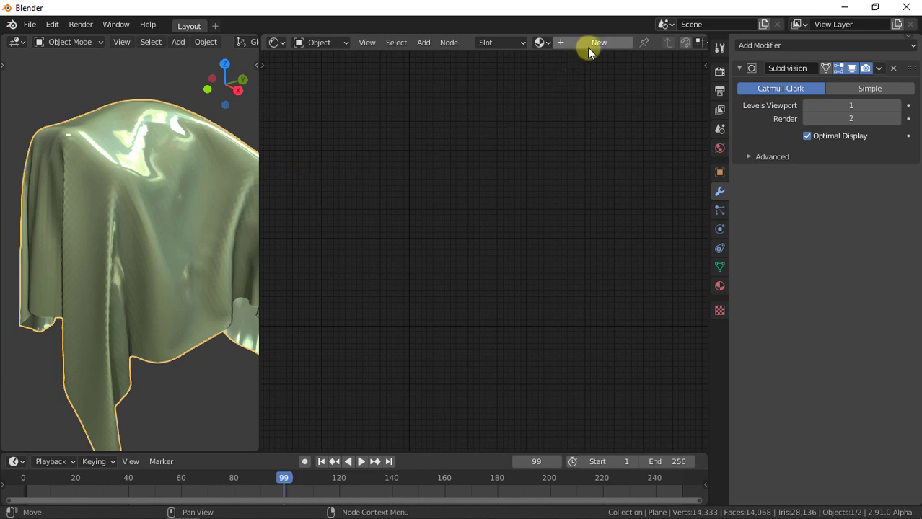
{"action": "left_click", "coordinate": [594, 44]}
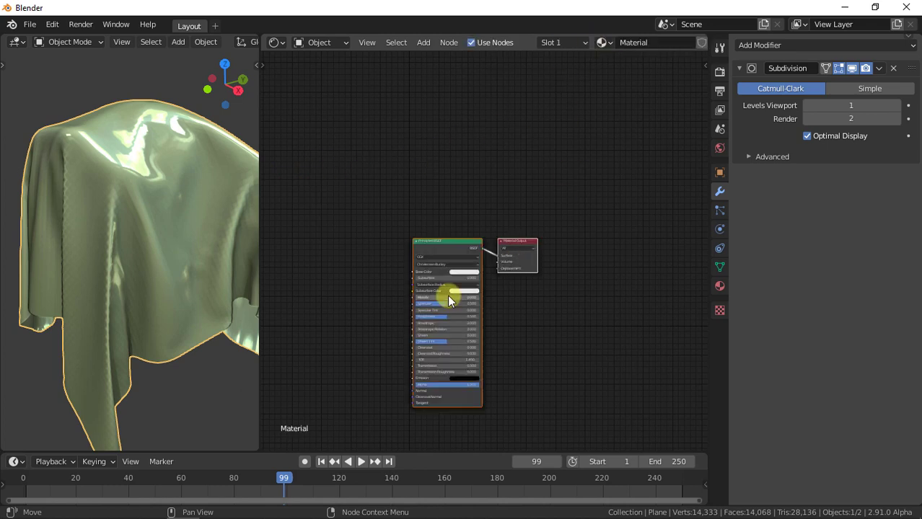
{"action": "scroll", "coordinate": [448, 294], "scroll_direction": "up", "scroll_amount": 1}
{"action": "scroll", "coordinate": [447, 292], "scroll_direction": "up", "scroll_amount": 1}
{"action": "middle_click_drag", "start_coordinate": [447, 292], "coordinate": [665, 209]}
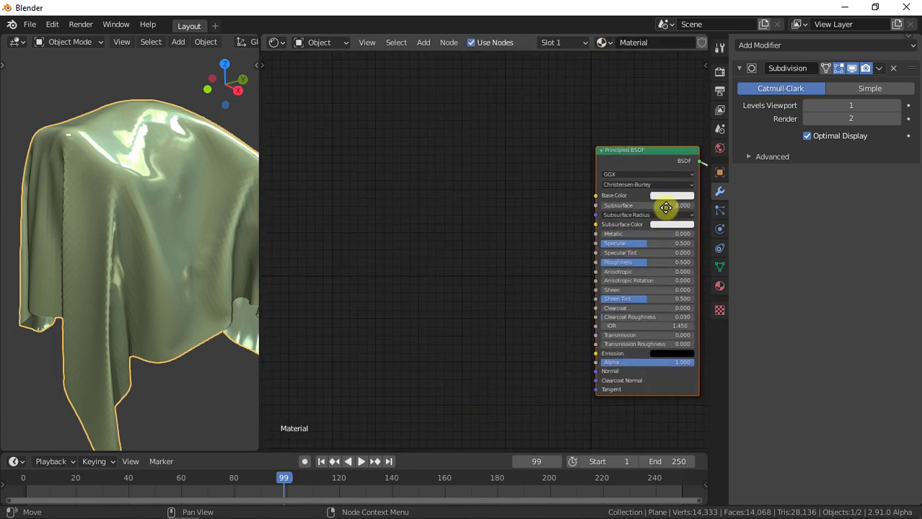
Step: Add an Image Texture node and place a duplicate of it below
{"action": "left_click", "coordinate": [424, 42]}
{"action": "left_click", "coordinate": [435, 56]}
{"action": "type", "text": "im"}
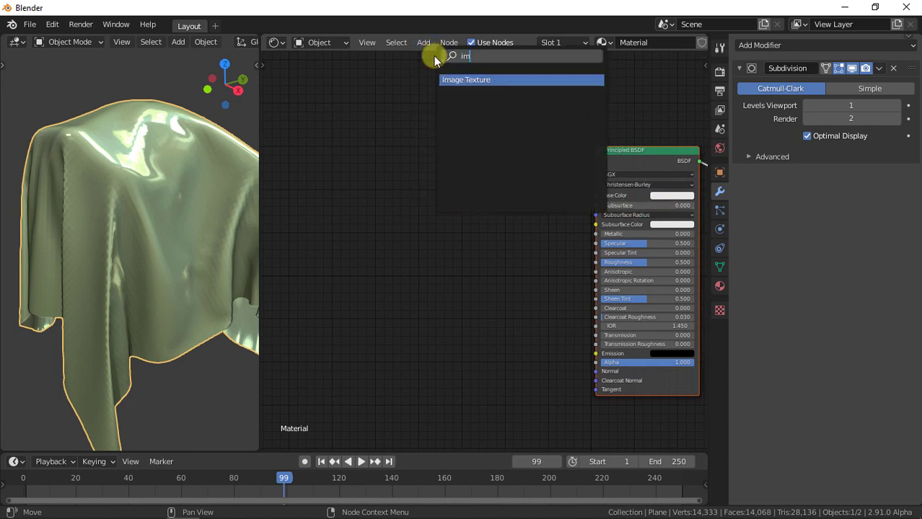
{"action": "left_click", "coordinate": [472, 80]}
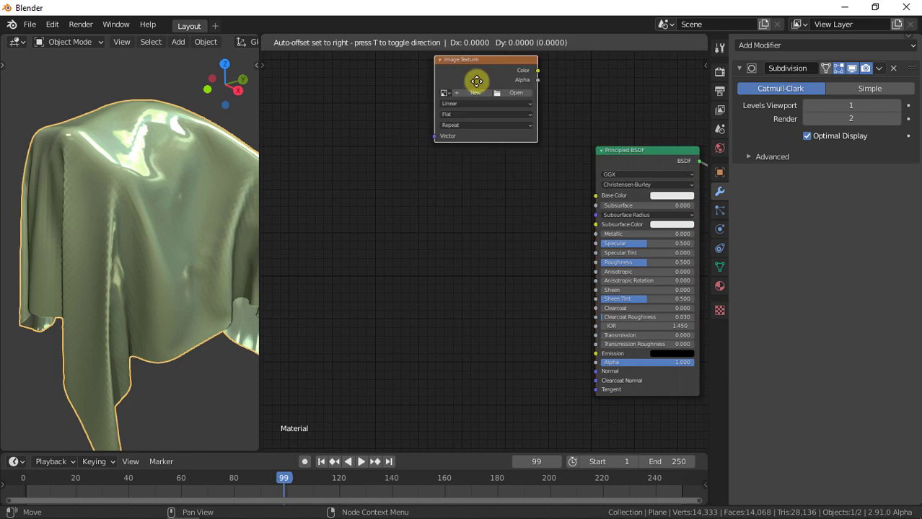
{"action": "left_click", "coordinate": [310, 147]}
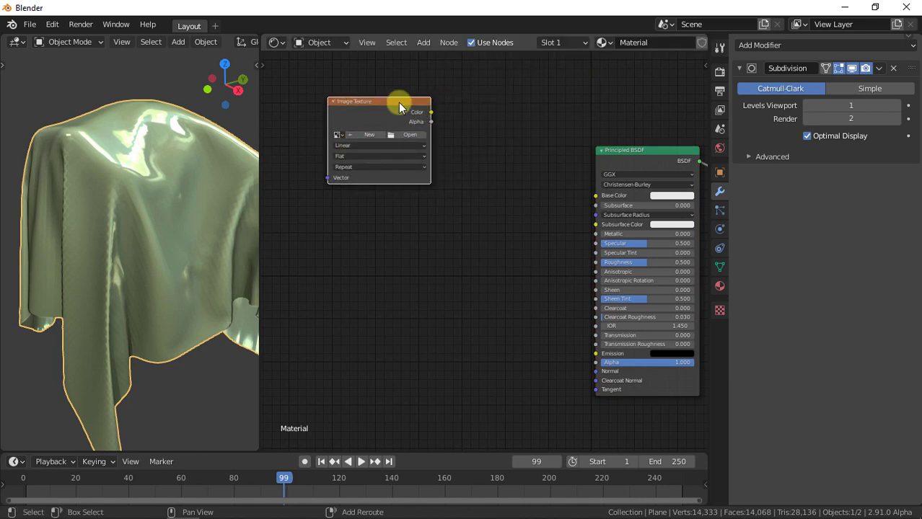
{"action": "key", "text": "shift+d"}
{"action": "left_click", "coordinate": [376, 319]}
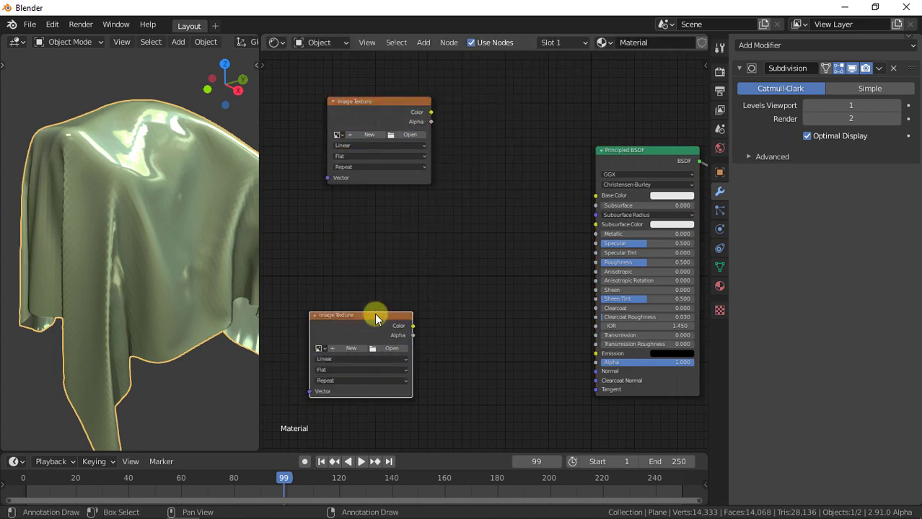
Step: Load Fabric.jpg into the upper texture node and link its Color to Base Color
{"action": "left_click", "coordinate": [410, 134]}
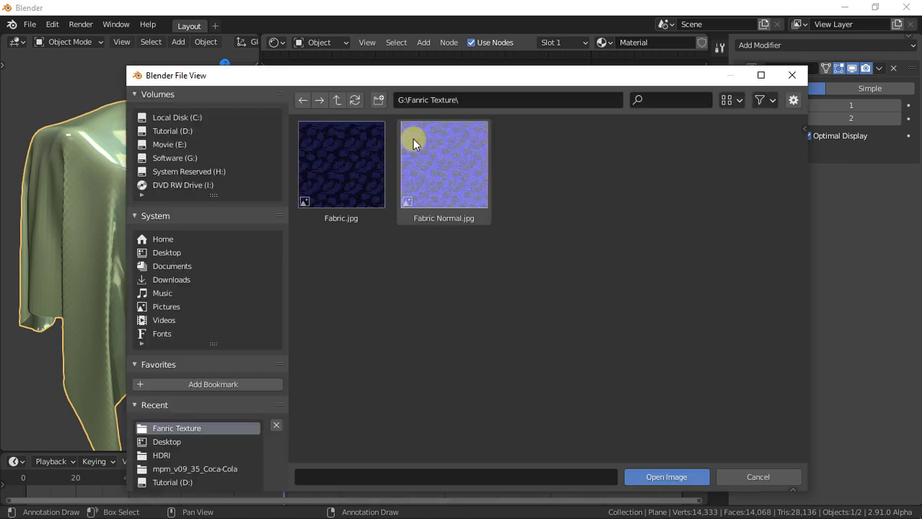
{"action": "left_click", "coordinate": [346, 153]}
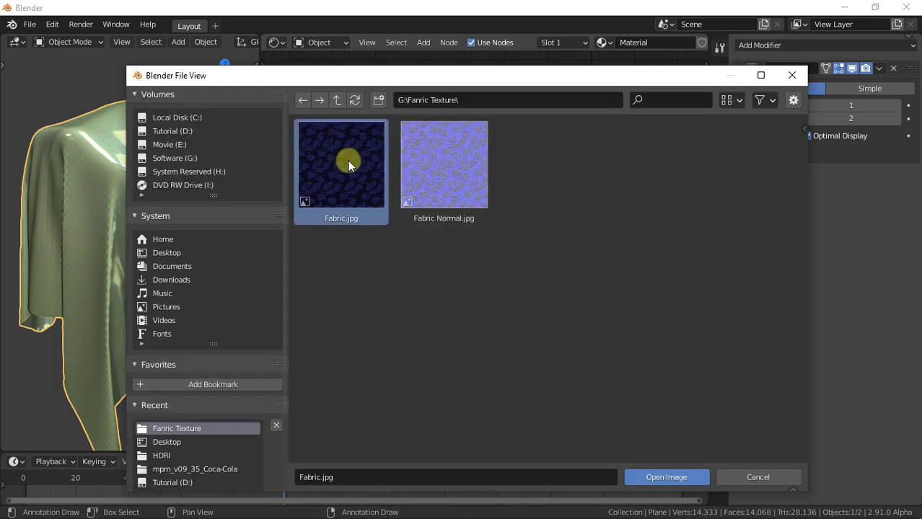
{"action": "left_click", "coordinate": [645, 476]}
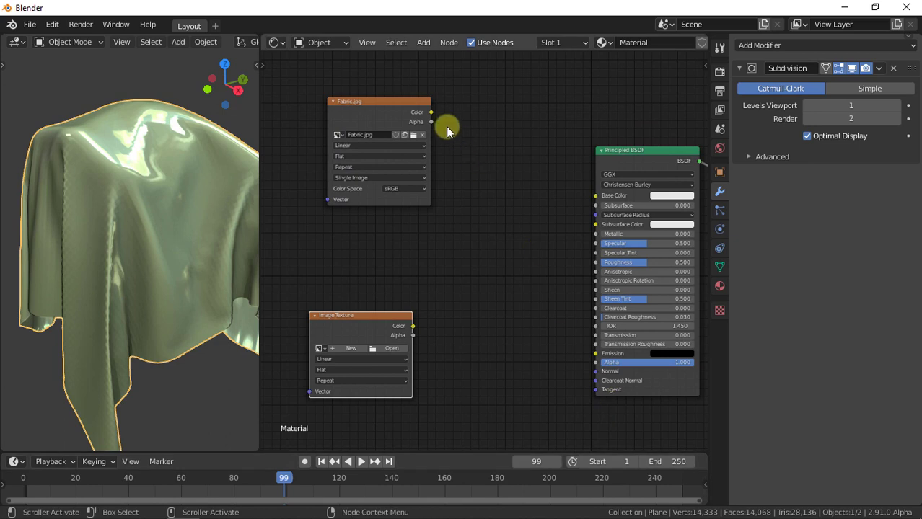
{"action": "left_click_drag", "start_coordinate": [431, 112], "coordinate": [596, 195]}
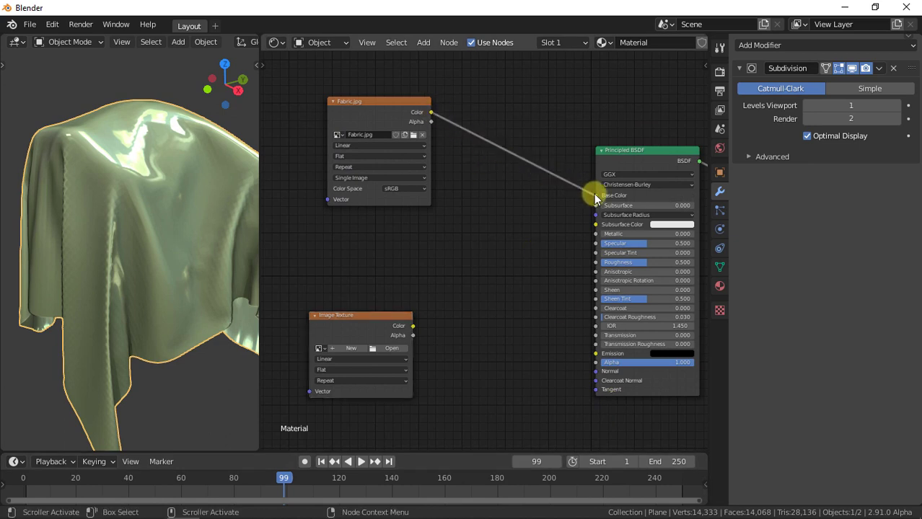
{"action": "scroll", "coordinate": [216, 41], "scroll_direction": "down", "scroll_amount": 6}
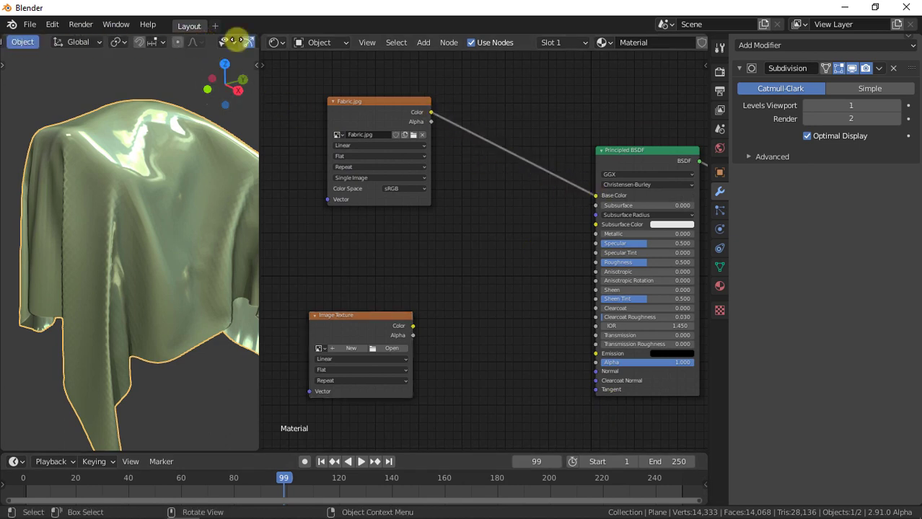
Step: Switch the viewport to material preview and load Fabric Normal.jpg into the second texture node
{"action": "left_click", "coordinate": [221, 42]}
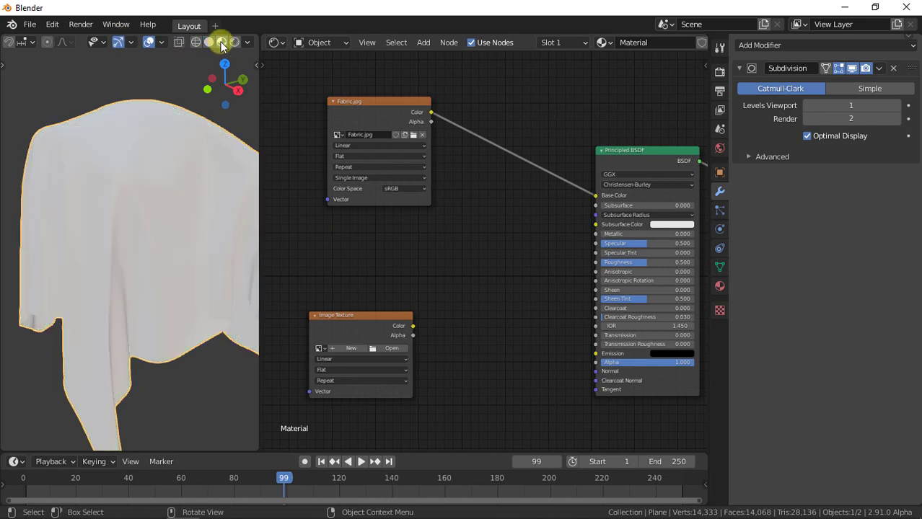
{"action": "left_click", "coordinate": [387, 350]}
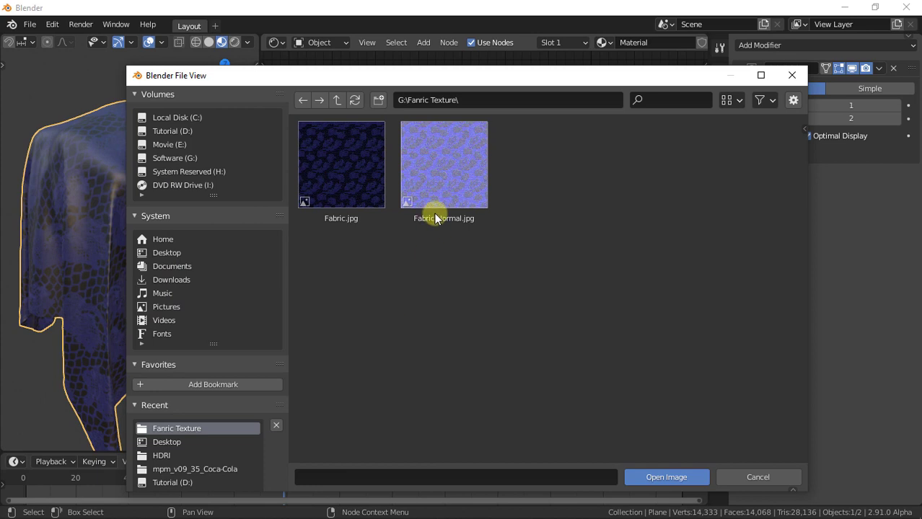
{"action": "left_click", "coordinate": [436, 189]}
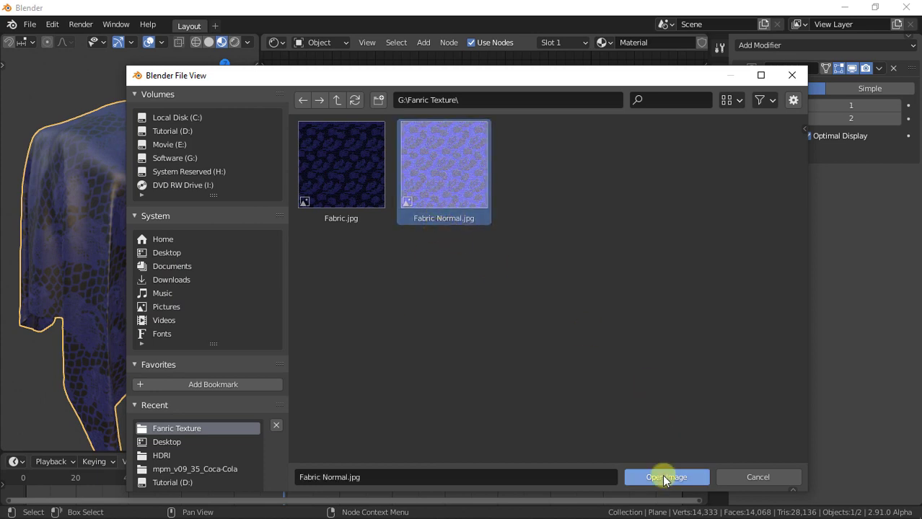
{"action": "left_click", "coordinate": [661, 477]}
Step: Add a Normal Map node linking the normal texture's Color to the BSDF Normal input
{"action": "left_click", "coordinate": [423, 42]}
{"action": "left_click", "coordinate": [429, 57]}
{"action": "type", "text": "nor"}
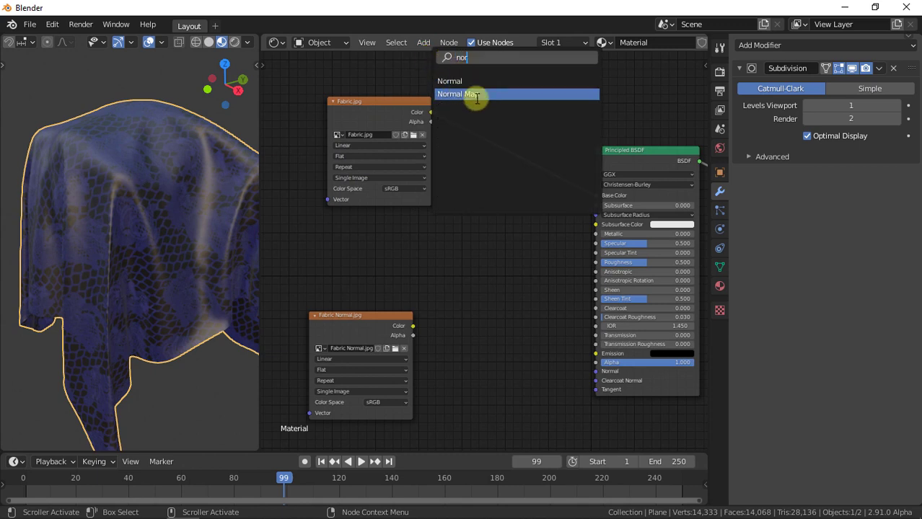
{"action": "left_click", "coordinate": [473, 95]}
{"action": "left_click", "coordinate": [529, 476]}
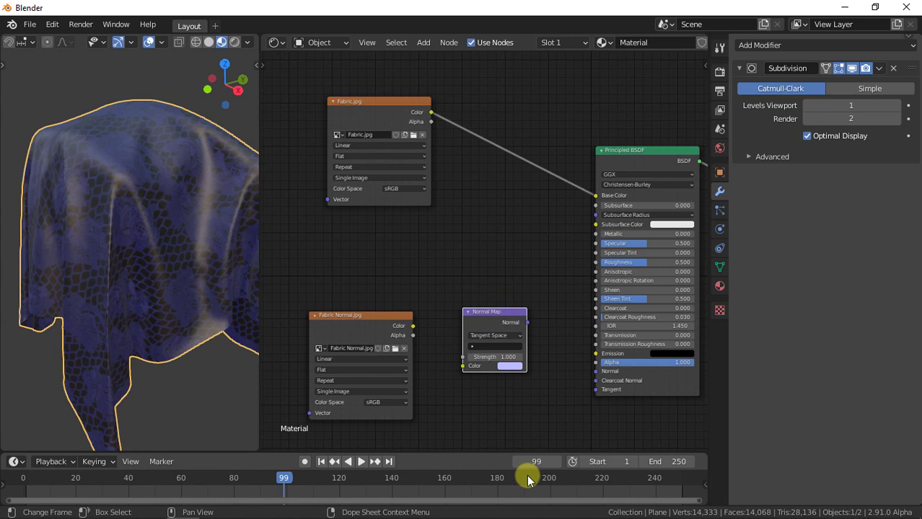
{"action": "left_click_drag", "start_coordinate": [414, 328], "coordinate": [462, 366]}
{"action": "mouse_move", "coordinate": [529, 324]}
{"action": "left_mouse_down"}
{"action": "mouse_move", "coordinate": [559, 364]}
{"action": "mouse_move", "coordinate": [598, 377]}
{"action": "left_mouse_up"}
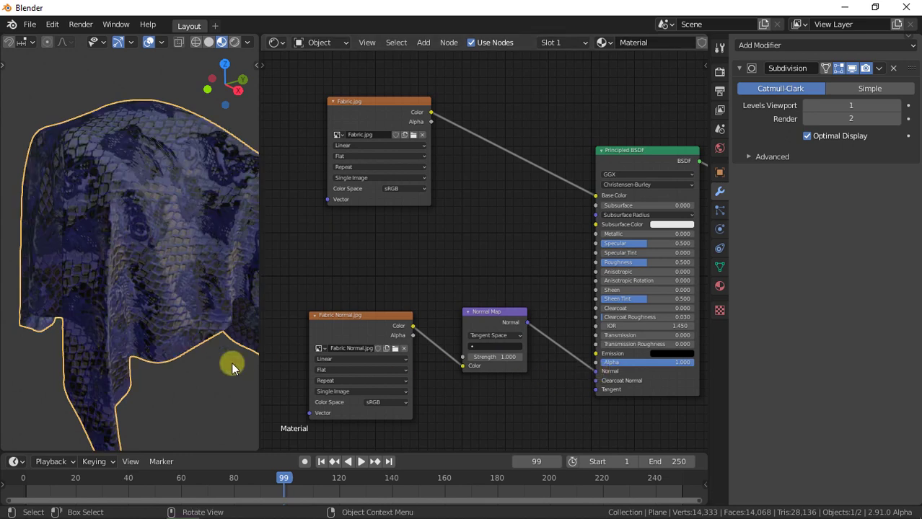
Step: Set the normal texture's colour space to Non-Color after comparing it with sRGB
{"action": "left_click", "coordinate": [382, 402]}
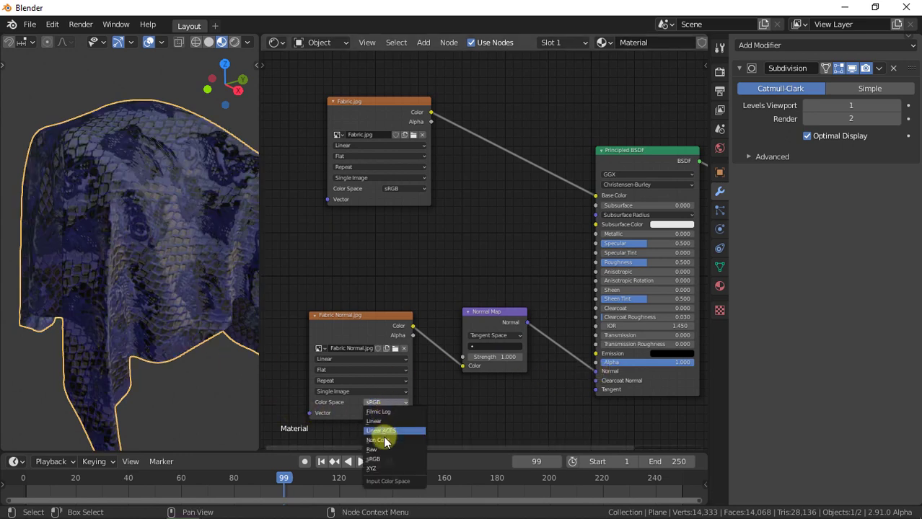
{"action": "left_click", "coordinate": [384, 438]}
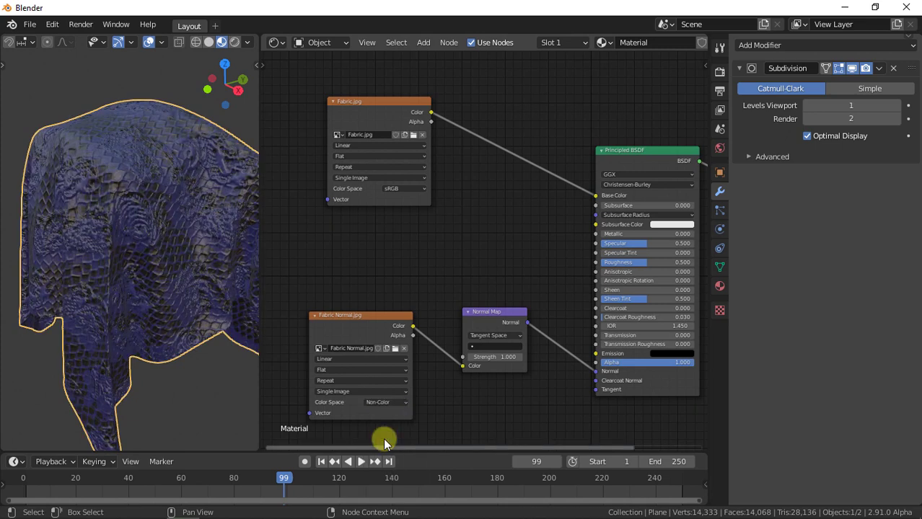
{"action": "left_click", "coordinate": [385, 401]}
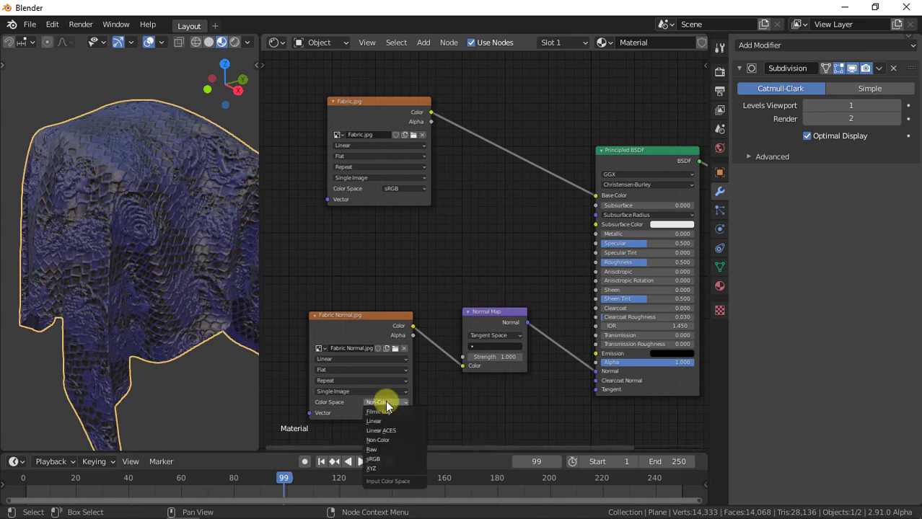
{"action": "left_click", "coordinate": [390, 459]}
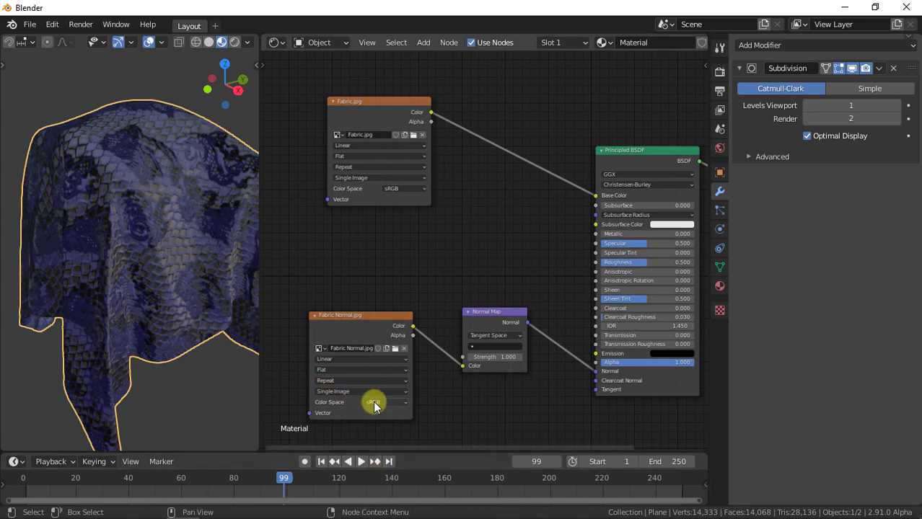
{"action": "left_click", "coordinate": [375, 408]}
{"action": "left_click", "coordinate": [385, 440]}
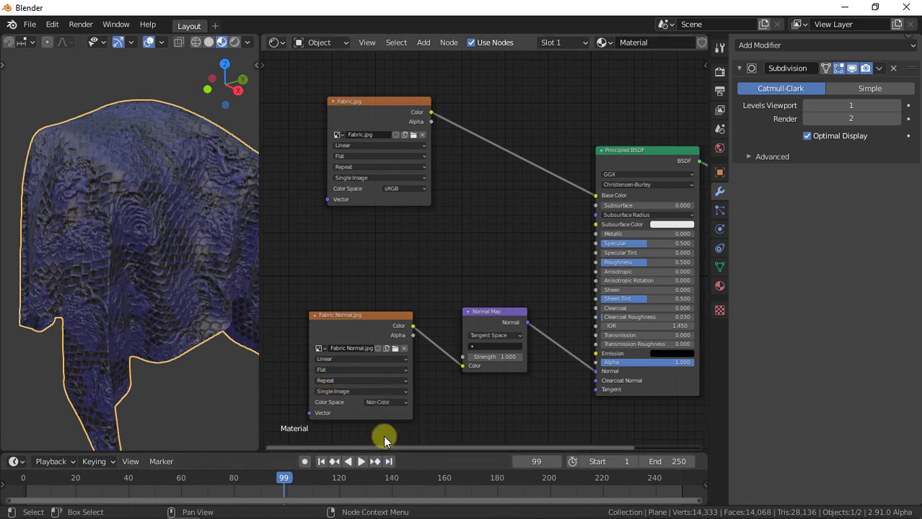
{"action": "left_click", "coordinate": [424, 42]}
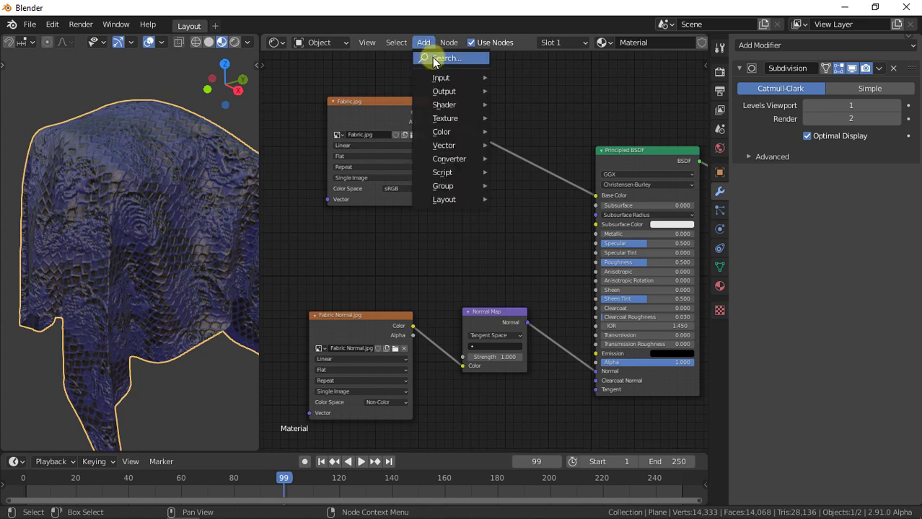
Step: Place a ColorRamp above the Normal Map, wiring Fabric.jpg Color into Fac and its output into BSDF Alpha
{"action": "left_click", "coordinate": [433, 58]}
{"action": "type", "text": "ramp"}
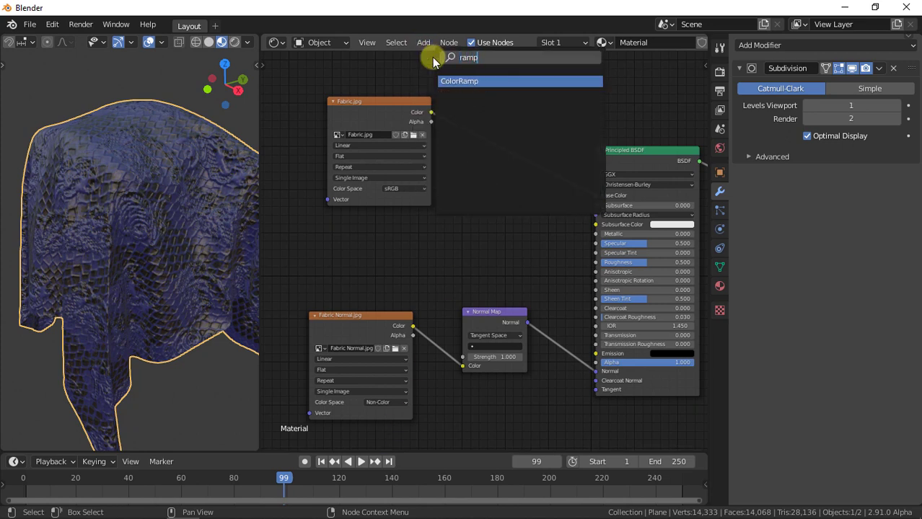
{"action": "left_click", "coordinate": [464, 81]}
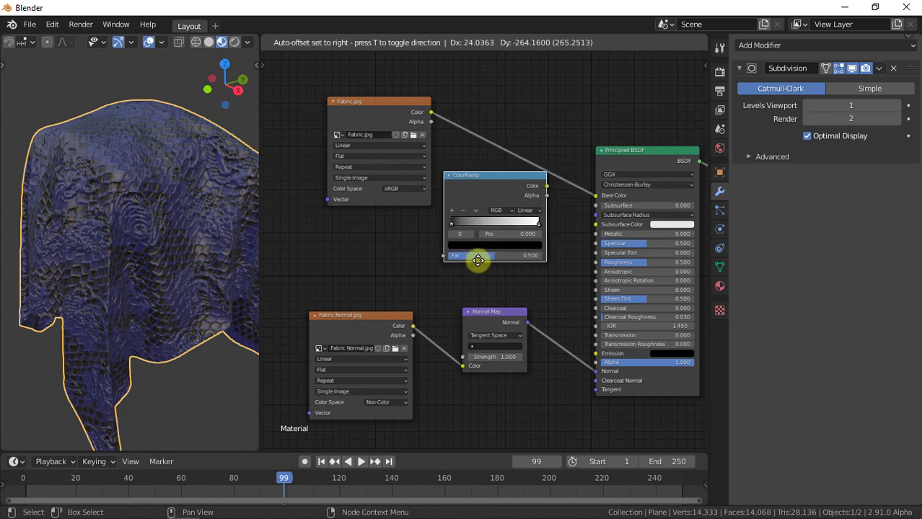
{"action": "left_click", "coordinate": [478, 266]}
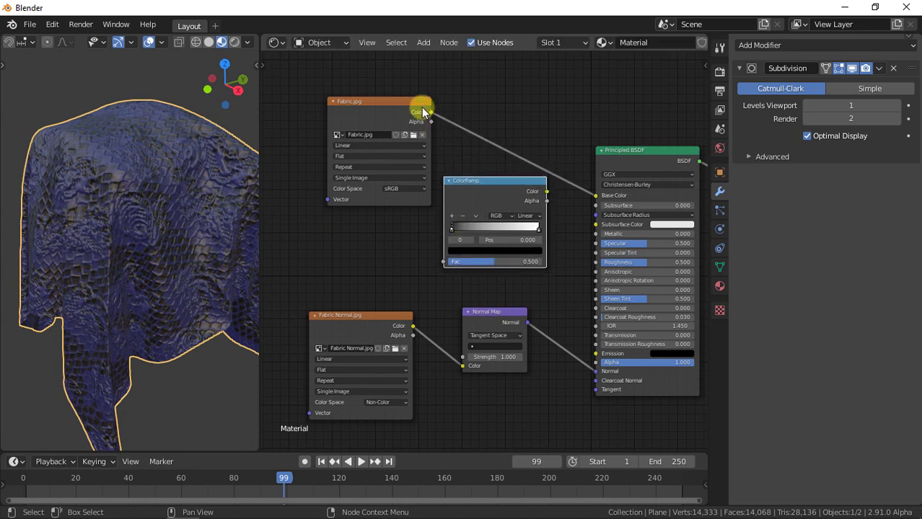
{"action": "left_click_drag", "start_coordinate": [430, 113], "coordinate": [443, 261]}
{"action": "mouse_move", "coordinate": [546, 191]}
{"action": "left_mouse_down"}
{"action": "mouse_move", "coordinate": [566, 315]}
{"action": "mouse_move", "coordinate": [596, 363]}
{"action": "left_mouse_up"}
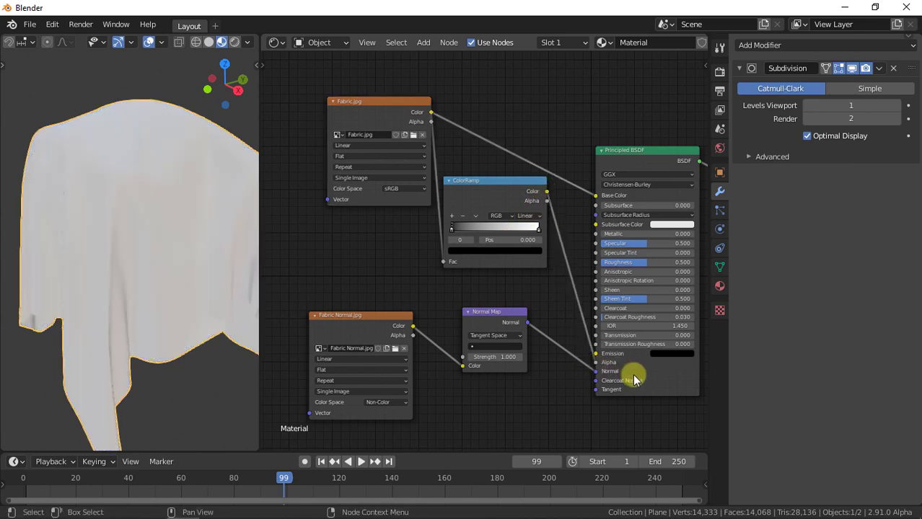
{"action": "scroll", "coordinate": [633, 378], "scroll_direction": "up", "scroll_amount": 1}
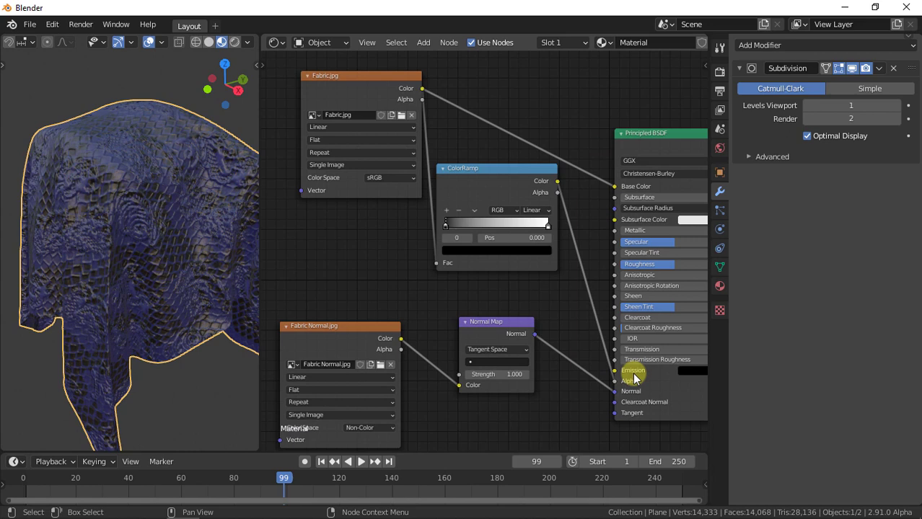
{"action": "middle_click_drag", "start_coordinate": [633, 378], "coordinate": [613, 355]}
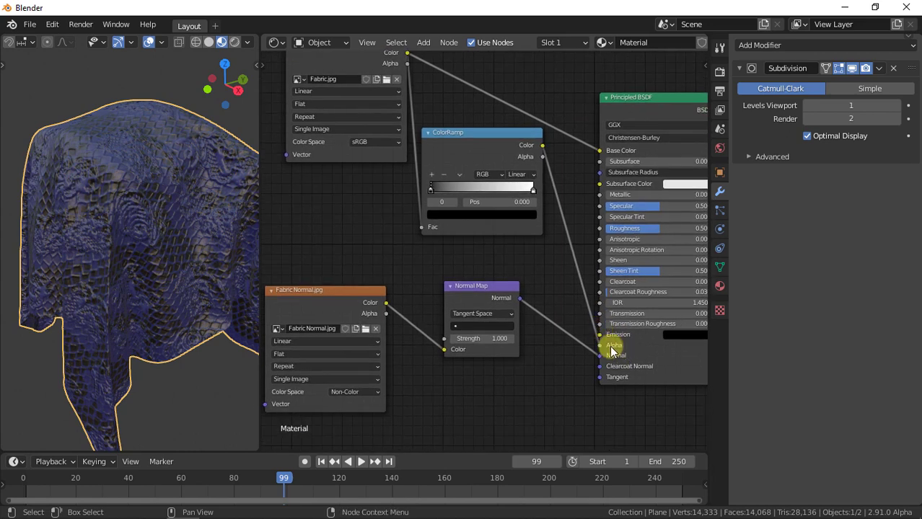
Step: Set the material's blend mode to Alpha Clip
{"action": "left_click", "coordinate": [719, 286]}
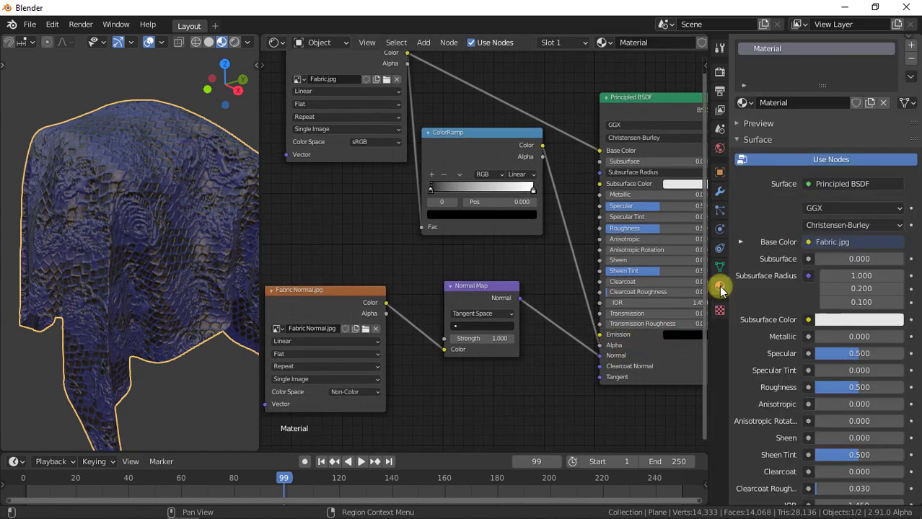
{"action": "scroll", "coordinate": [790, 288], "scroll_direction": "down", "scroll_amount": 5}
{"action": "scroll", "coordinate": [790, 288], "scroll_direction": "down", "scroll_amount": 4}
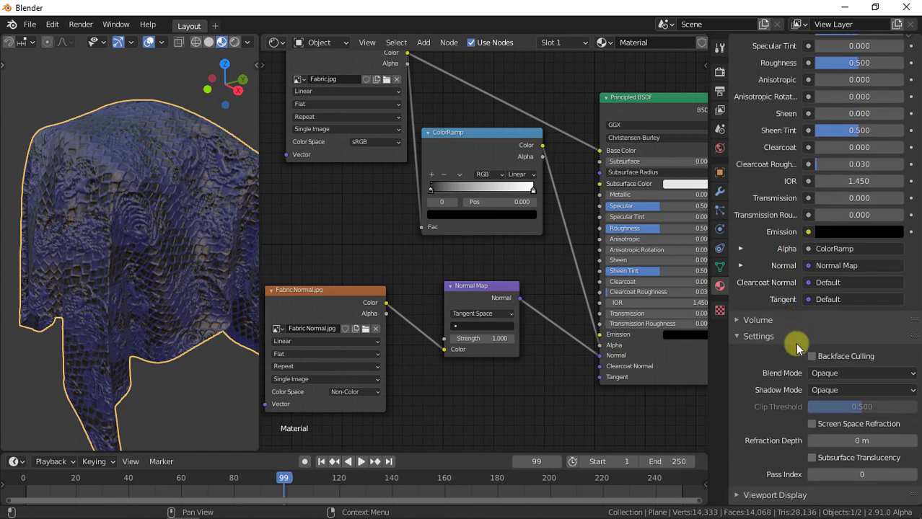
{"action": "left_click", "coordinate": [826, 374]}
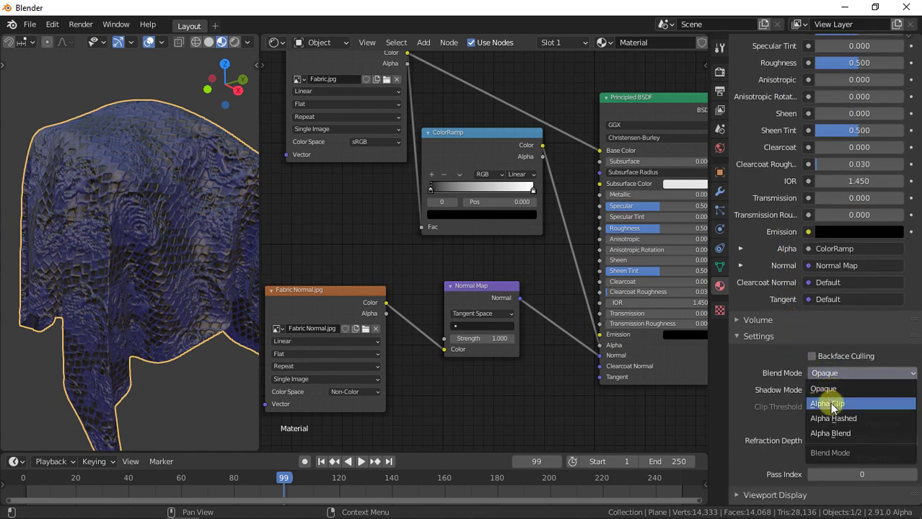
{"action": "left_click", "coordinate": [829, 402]}
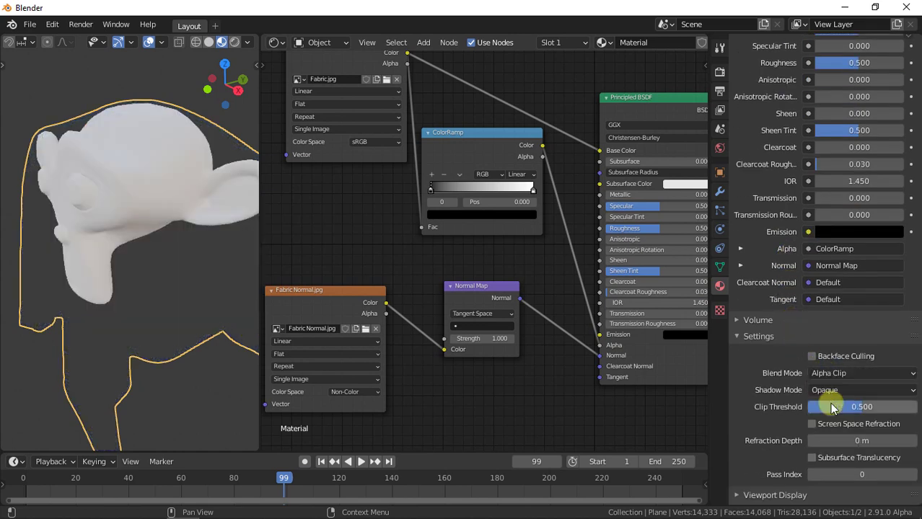
Step: Move the ColorRamp stop to position 0.005 and orbit to inspect the lace cloth
{"action": "left_click_drag", "start_coordinate": [533, 194], "coordinate": [454, 195]}
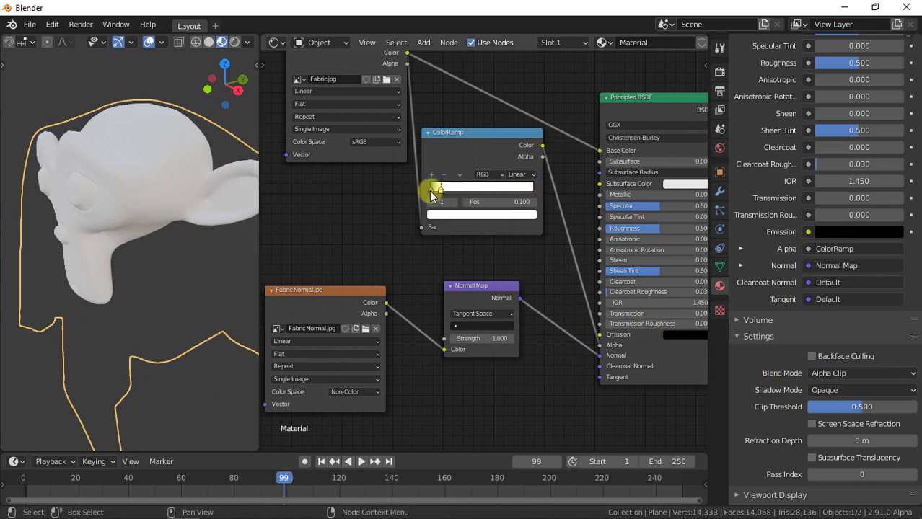
{"action": "left_click_drag", "start_coordinate": [425, 193], "coordinate": [424, 194]}
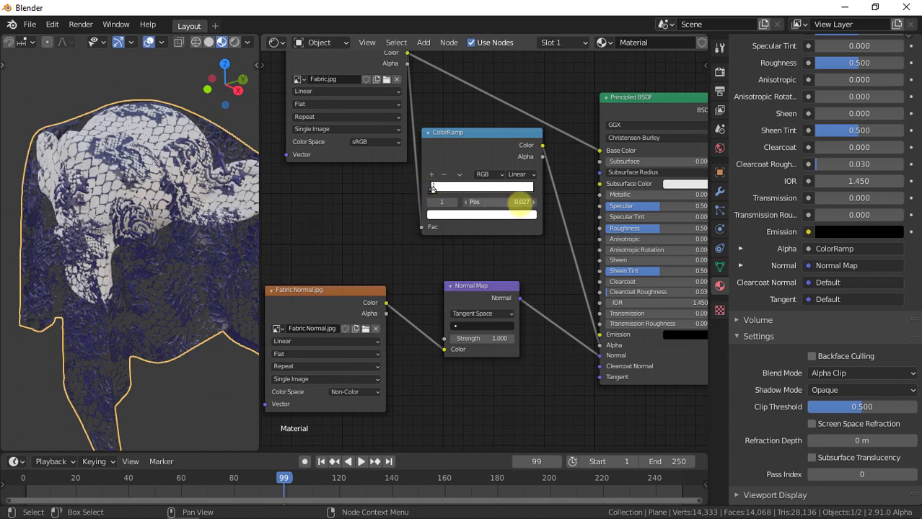
{"action": "type", "text": "0.005"}
{"action": "key", "text": "Return"}
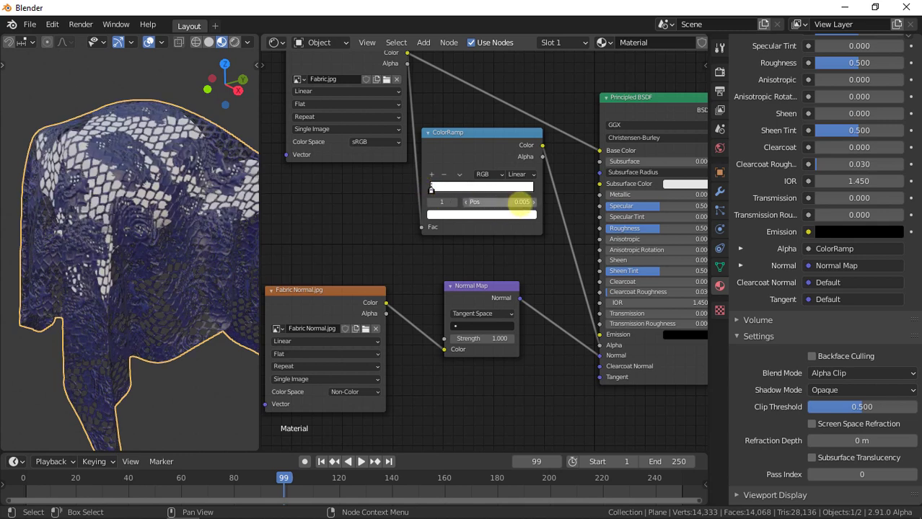
{"action": "mouse_move", "coordinate": [134, 257]}
{"action": "middle_mouse_down"}
{"action": "mouse_move", "coordinate": [172, 237]}
{"action": "mouse_move", "coordinate": [152, 211]}
{"action": "mouse_move", "coordinate": [156, 243]}
{"action": "middle_mouse_up"}
{"action": "left_click", "coordinate": [189, 363]}
{"action": "mouse_move", "coordinate": [188, 363]}
{"action": "middle_mouse_down"}
{"action": "mouse_move", "coordinate": [198, 346]}
{"action": "mouse_move", "coordinate": [164, 335]}
{"action": "middle_mouse_up"}
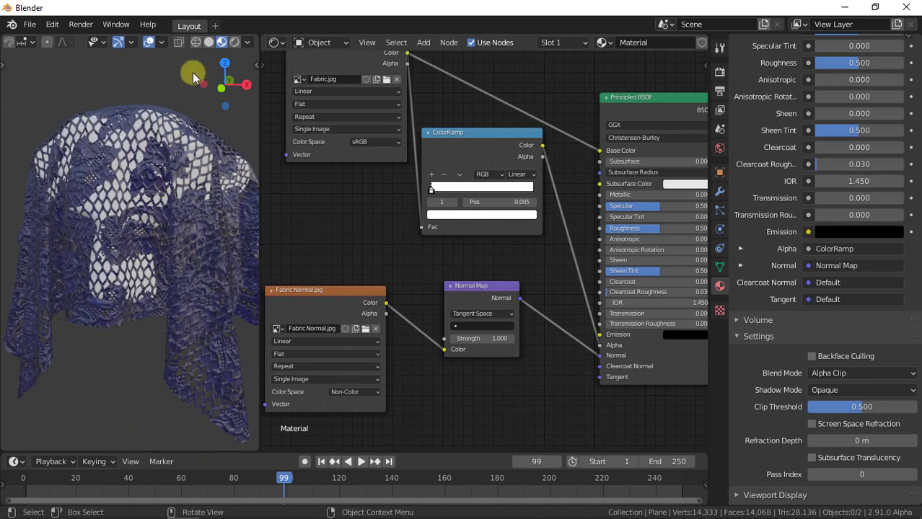
Step: Switch the viewport to solid shading and put the cloth into Edit Mode
{"action": "left_click", "coordinate": [209, 42]}
{"action": "middle_click_drag", "start_coordinate": [51, 41], "coordinate": [133, 60]}
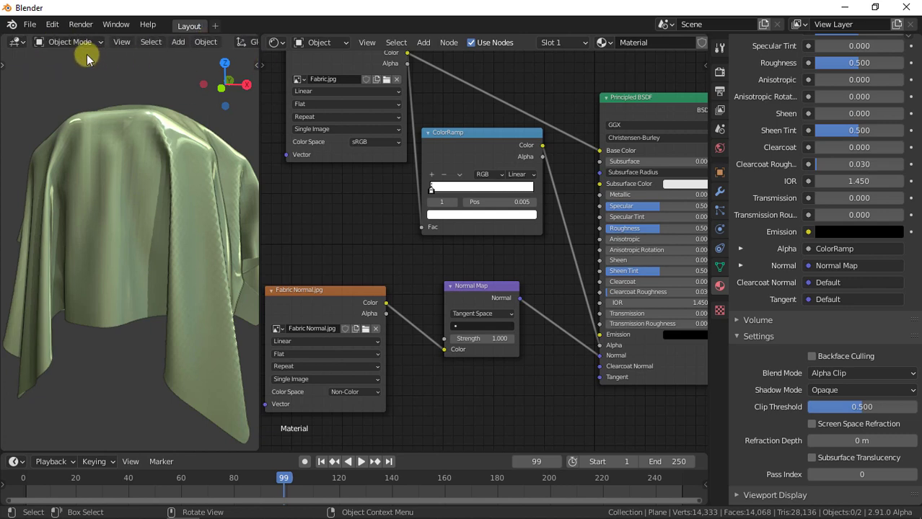
{"action": "left_click", "coordinate": [71, 45]}
{"action": "left_click", "coordinate": [73, 72]}
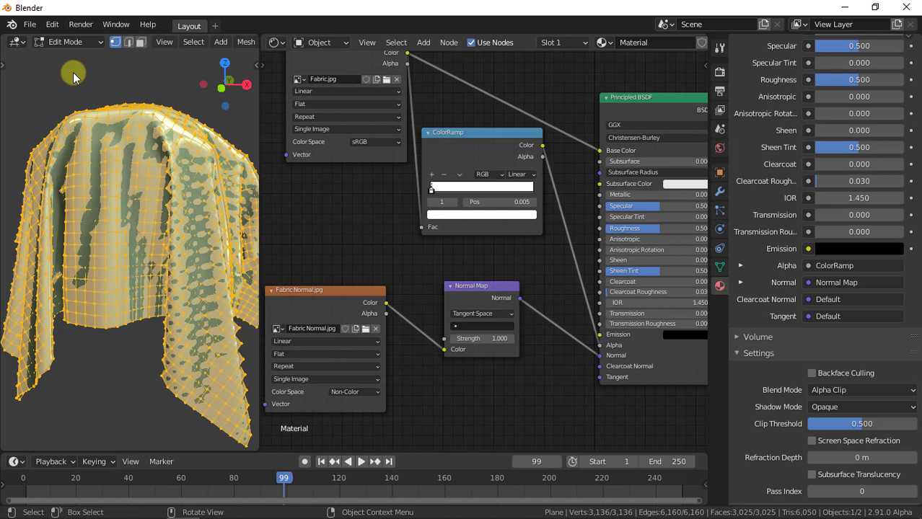
Step: In face select, pick the bottom hem loop, grow it, and subdivide it twice
{"action": "left_click", "coordinate": [141, 44]}
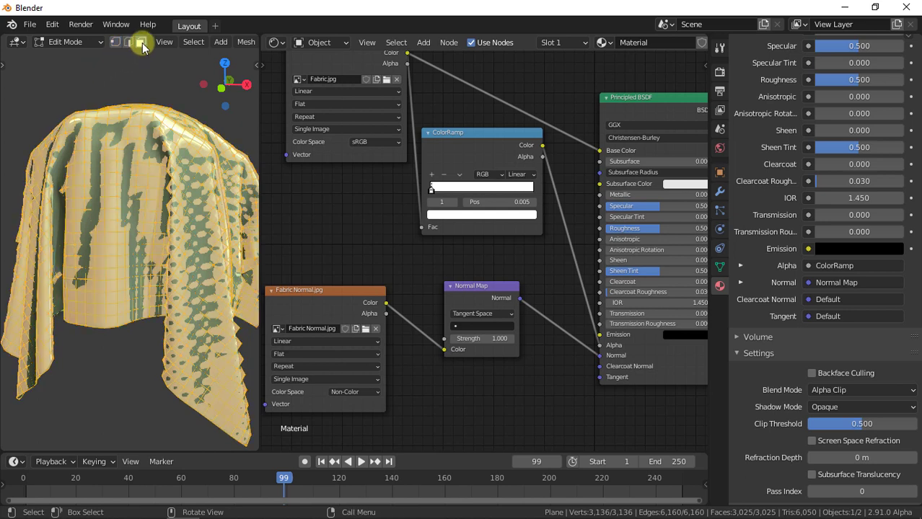
{"action": "key", "text": "alt+a"}
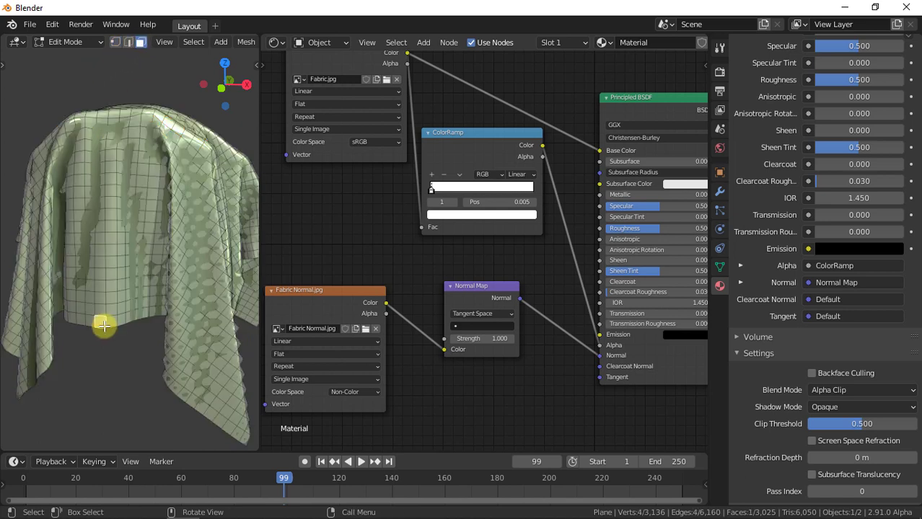
{"action": "left_click", "coordinate": [105, 324], "text": "alt"}
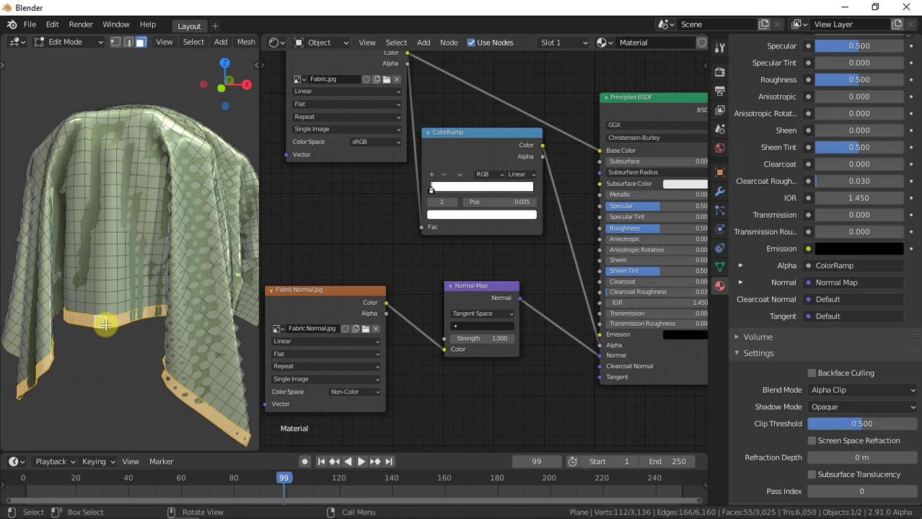
{"action": "key", "text": "ctrl+KP_Add"}
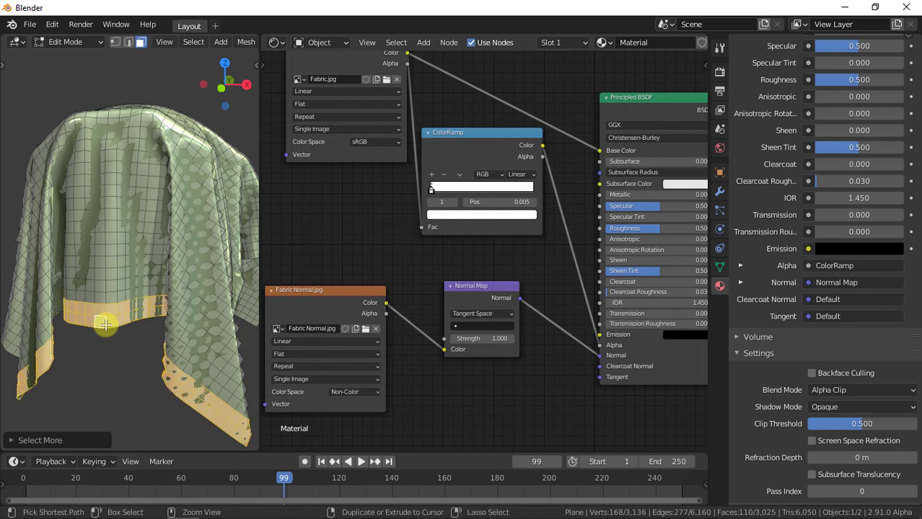
{"action": "right_click", "coordinate": [106, 325]}
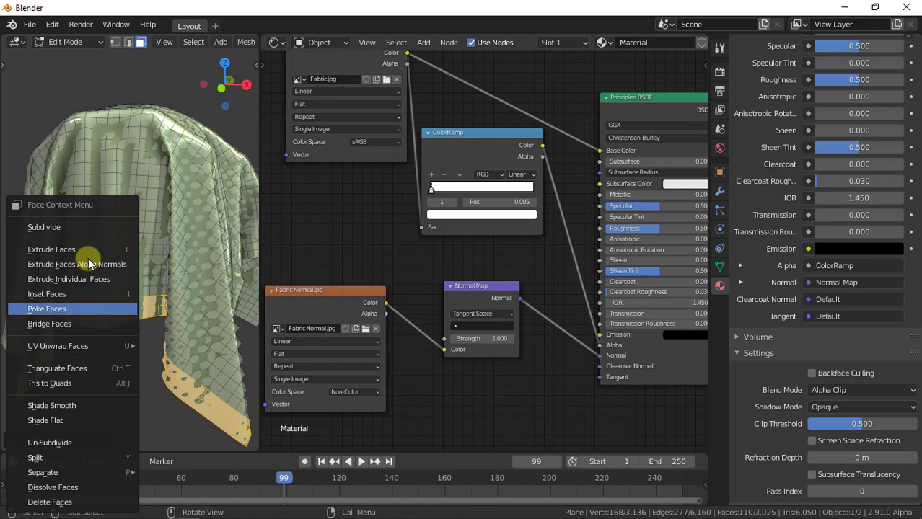
{"action": "left_click", "coordinate": [71, 227]}
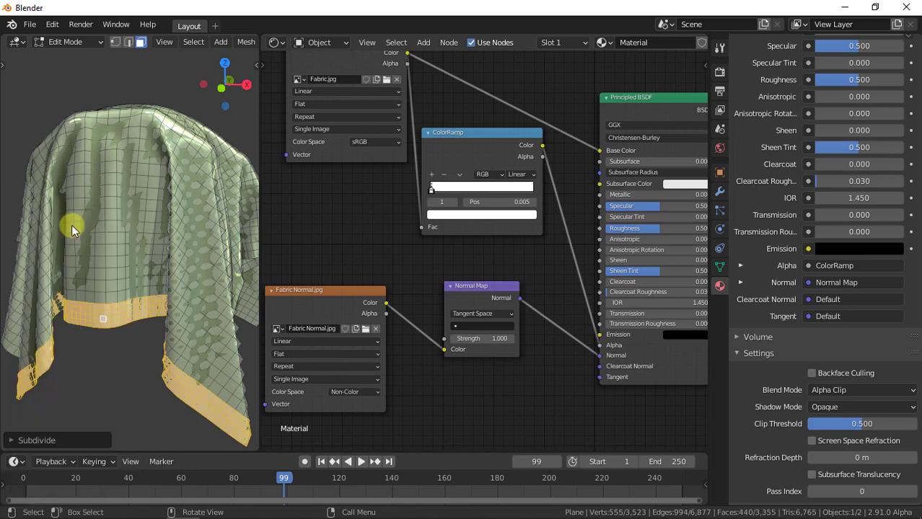
{"action": "right_click", "coordinate": [103, 323]}
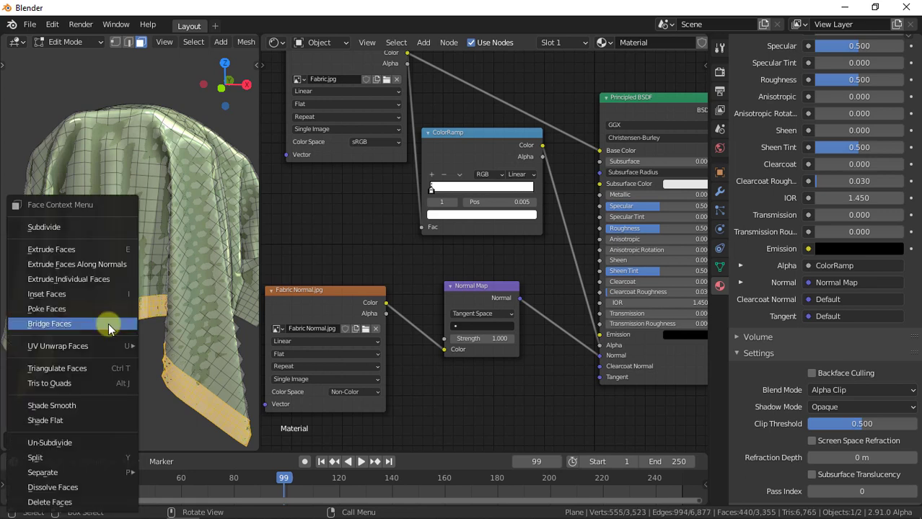
{"action": "left_click", "coordinate": [81, 228]}
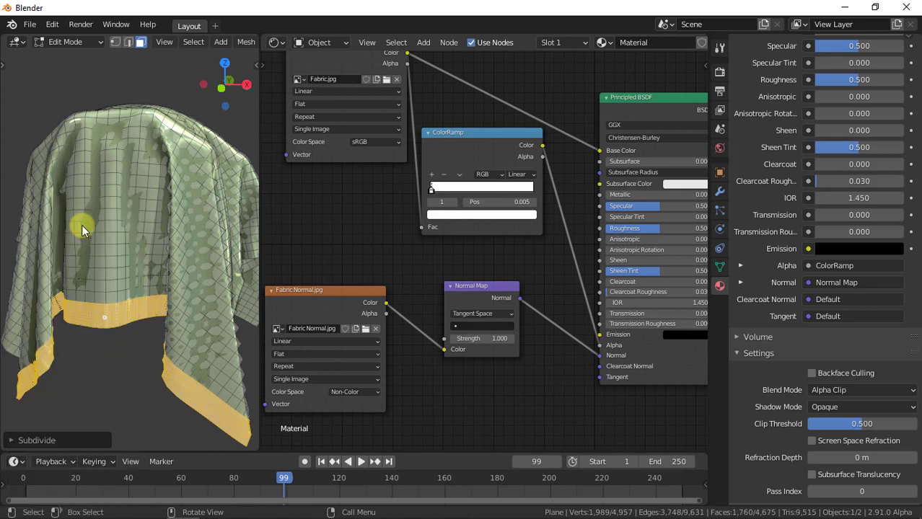
{"action": "scroll", "coordinate": [116, 353], "scroll_direction": "up", "scroll_amount": 3}
{"action": "scroll", "coordinate": [121, 365], "scroll_direction": "up", "scroll_amount": 3}
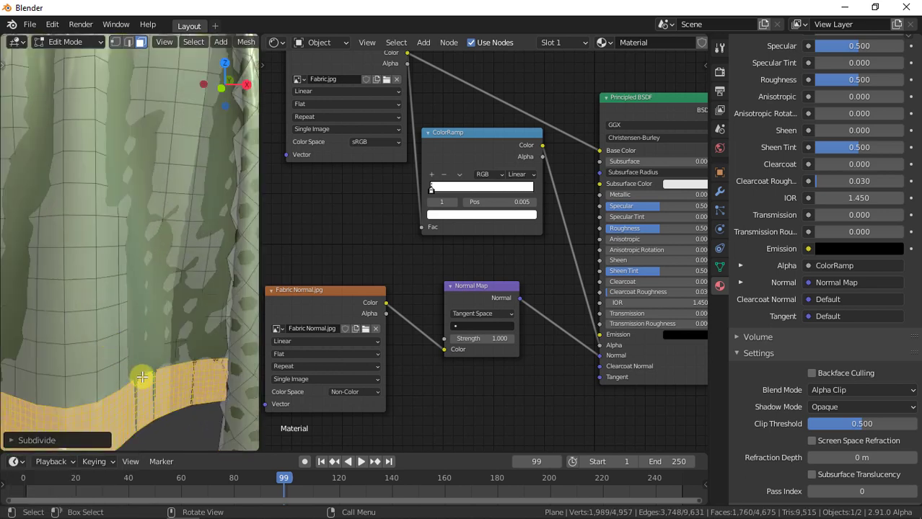
{"action": "middle_click_drag", "start_coordinate": [143, 375], "coordinate": [177, 295]}
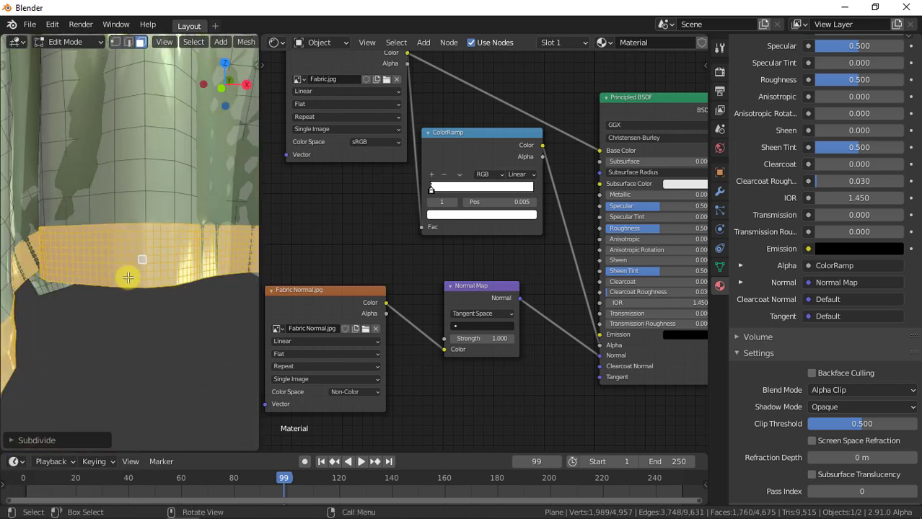
Step: Turn the Properties area into a maximized UV Editor showing Fabric.jpg, with UV Sync Selection on
{"action": "left_click", "coordinate": [908, 34]}
{"action": "left_click", "coordinate": [724, 42]}
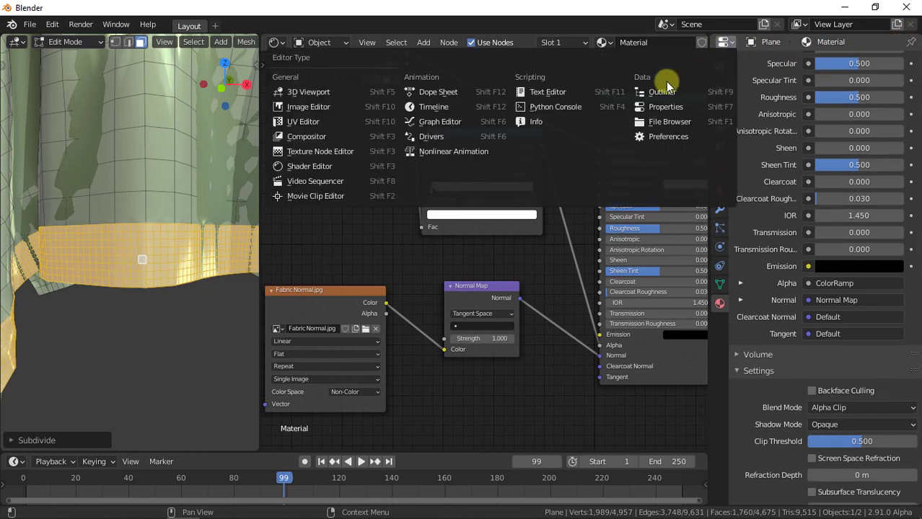
{"action": "left_click", "coordinate": [324, 124]}
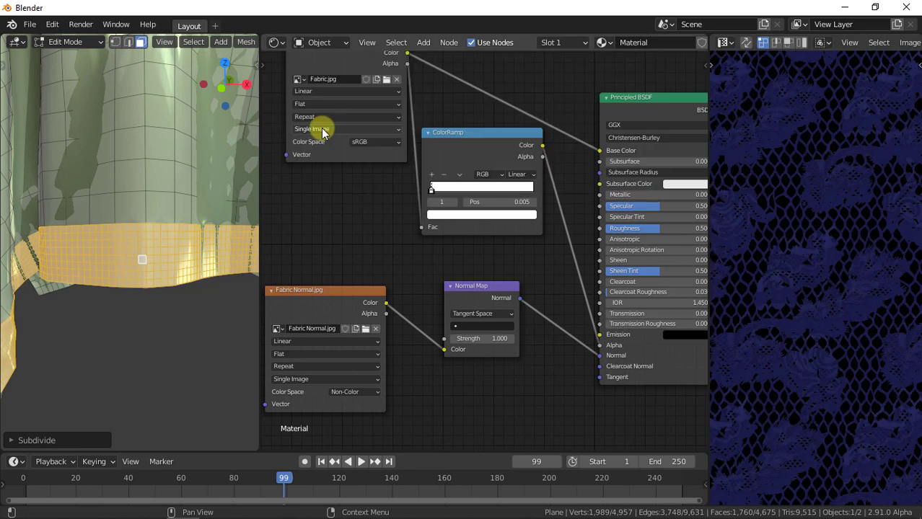
{"action": "key", "text": "Home"}
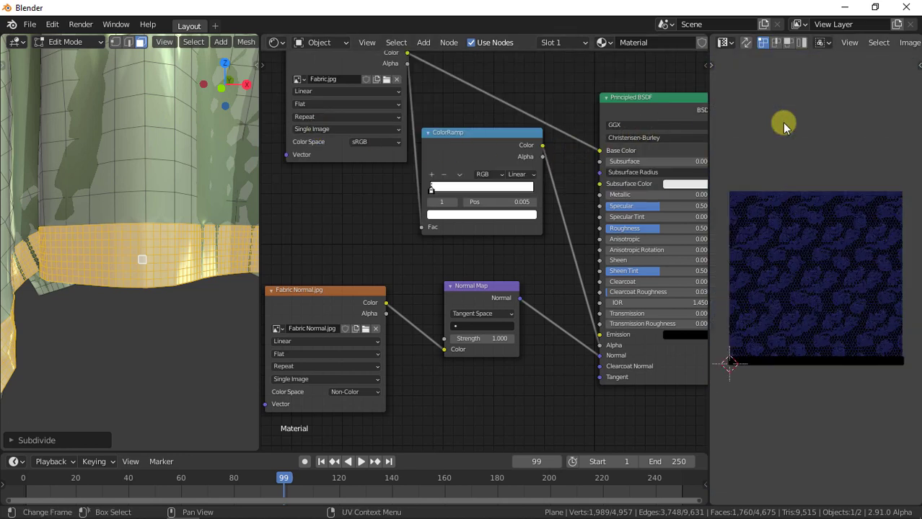
{"action": "left_click", "coordinate": [748, 45]}
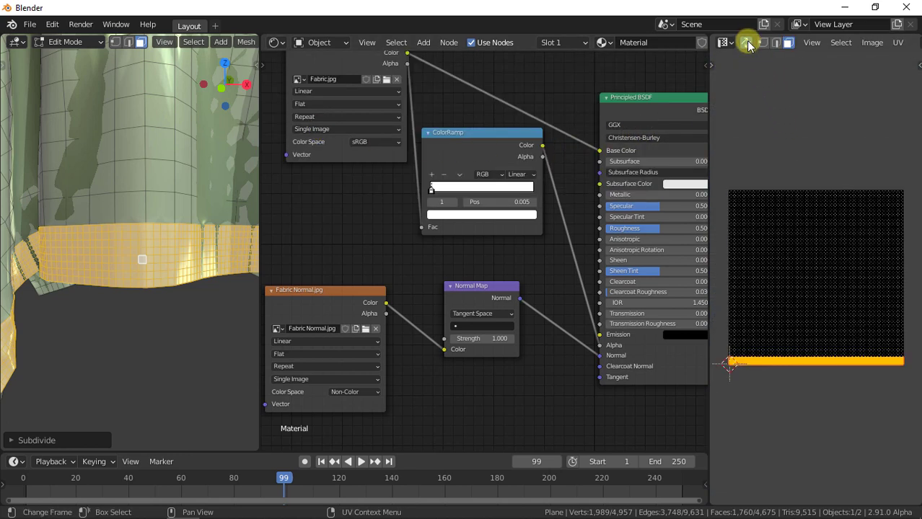
{"action": "scroll", "coordinate": [174, 238], "scroll_direction": "down", "scroll_amount": 3}
{"action": "mouse_move", "coordinate": [142, 295]}
{"action": "middle_mouse_down"}
{"action": "mouse_move", "coordinate": [78, 290]}
{"action": "mouse_move", "coordinate": [45, 305]}
{"action": "middle_mouse_up"}
{"action": "key", "text": "ctrl+space"}
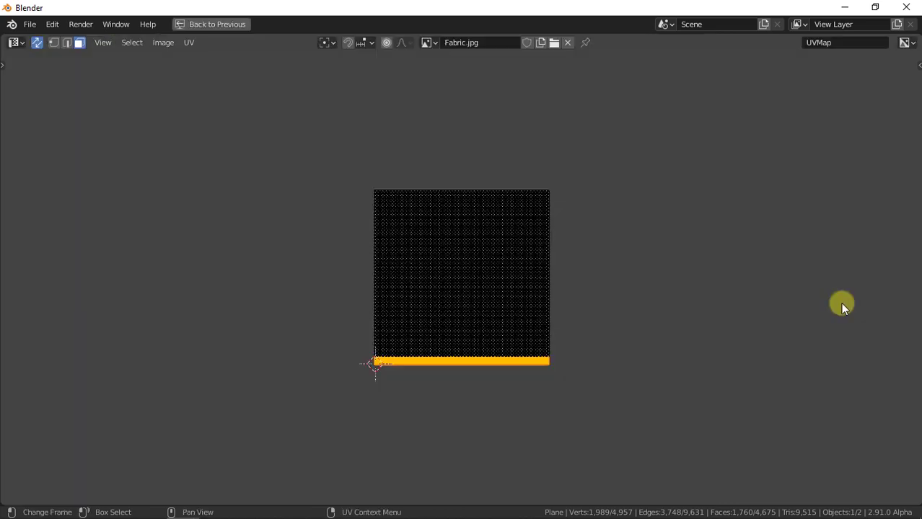
Step: Box-select the left, right and top border strips of UVs
{"action": "scroll", "coordinate": [479, 360], "scroll_direction": "up", "scroll_amount": 1}
{"action": "scroll", "coordinate": [480, 360], "scroll_direction": "up", "scroll_amount": 2}
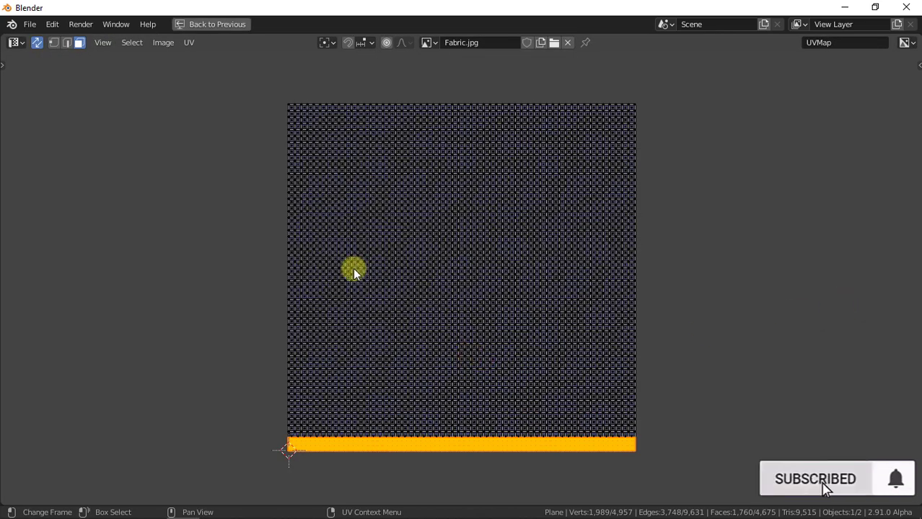
{"action": "left_click_drag", "start_coordinate": [257, 85], "coordinate": [308, 433]}
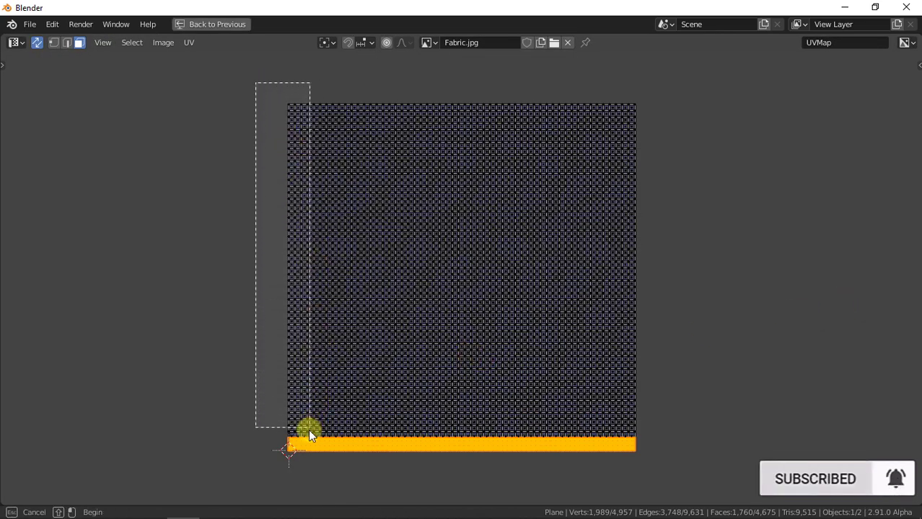
{"action": "left_click_drag", "start_coordinate": [309, 434], "coordinate": [308, 433]}
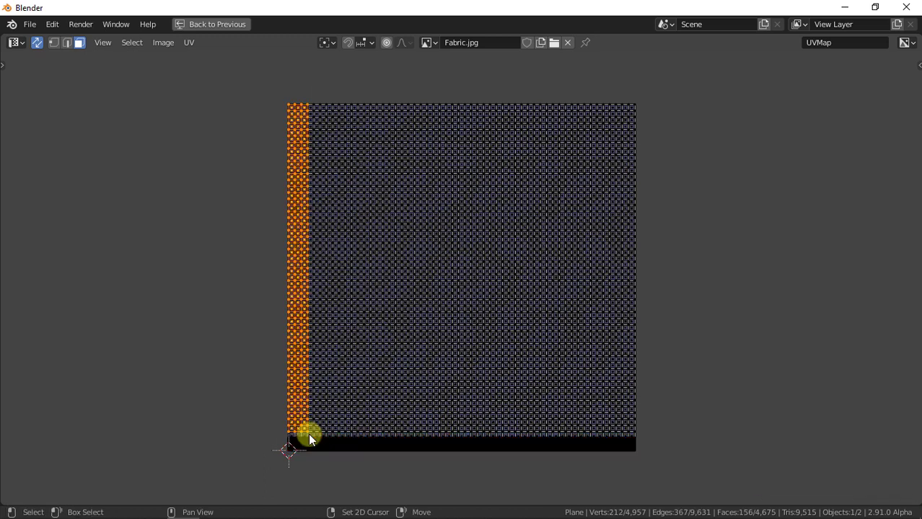
{"action": "key", "text": "b"}
{"action": "left_click_drag", "start_coordinate": [670, 70], "coordinate": [614, 436]}
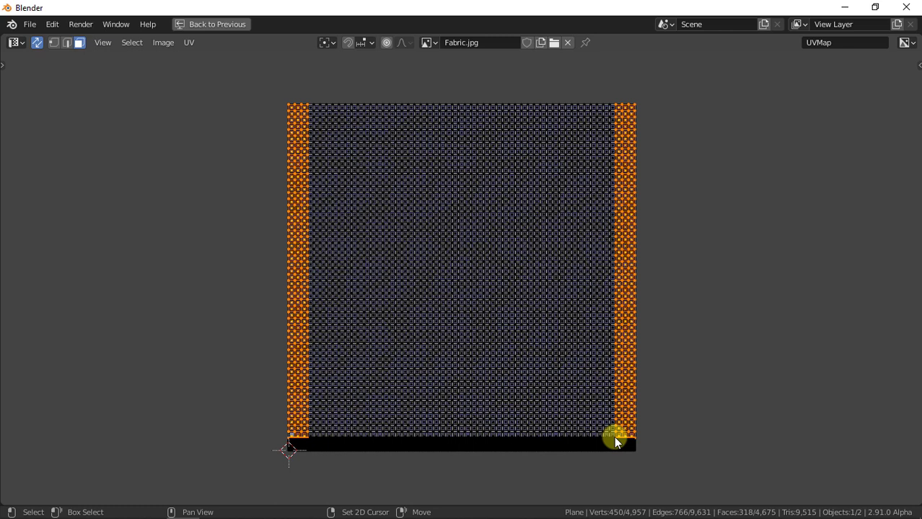
{"action": "key", "text": "b"}
{"action": "left_click_drag", "start_coordinate": [690, 75], "coordinate": [266, 118]}
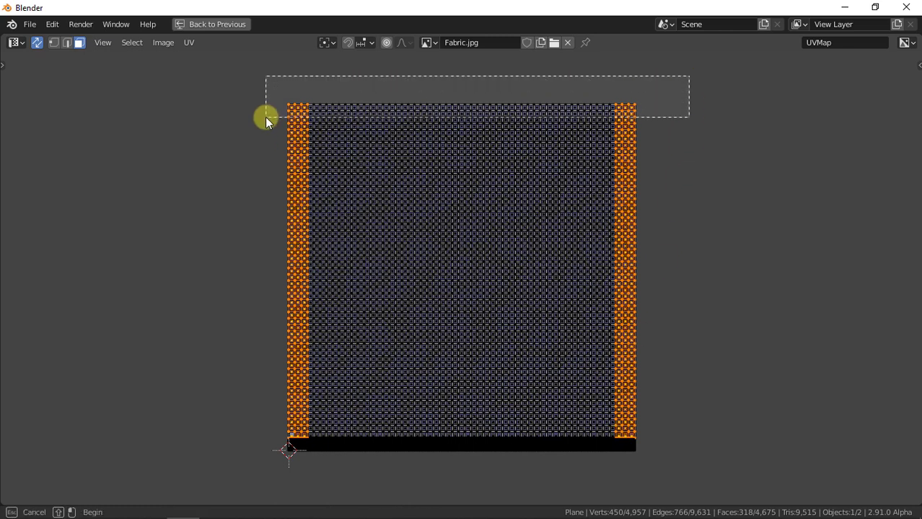
Step: Subdivide the selected left, right and top border faces twice
{"action": "key", "text": "ctrl+space"}
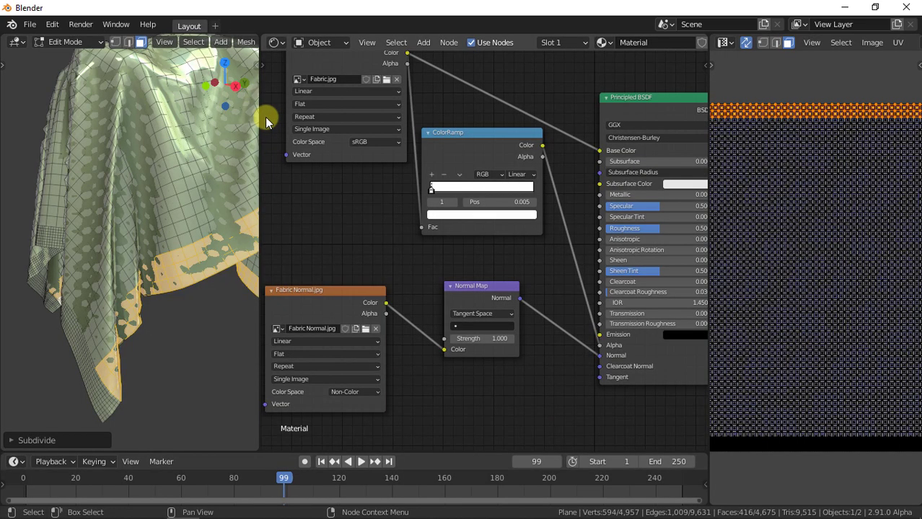
{"action": "middle_click_drag", "start_coordinate": [159, 351], "coordinate": [145, 277]}
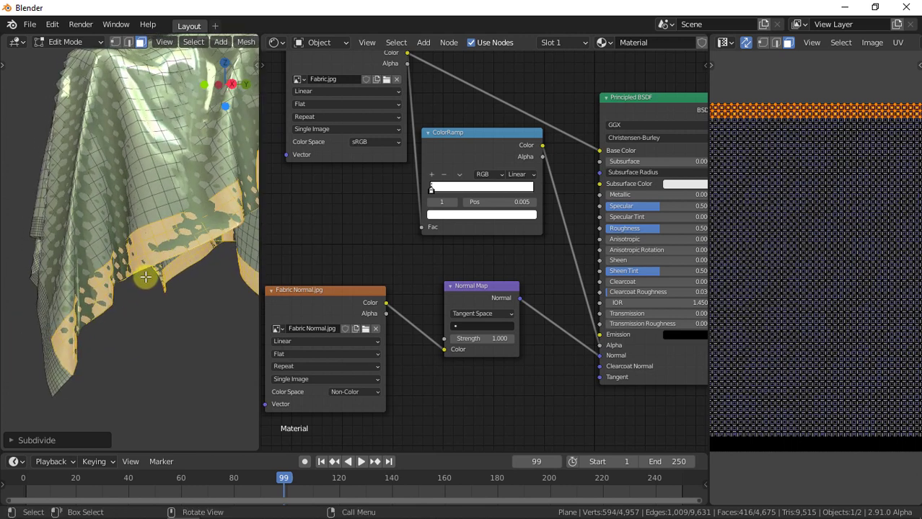
{"action": "right_click", "coordinate": [145, 235]}
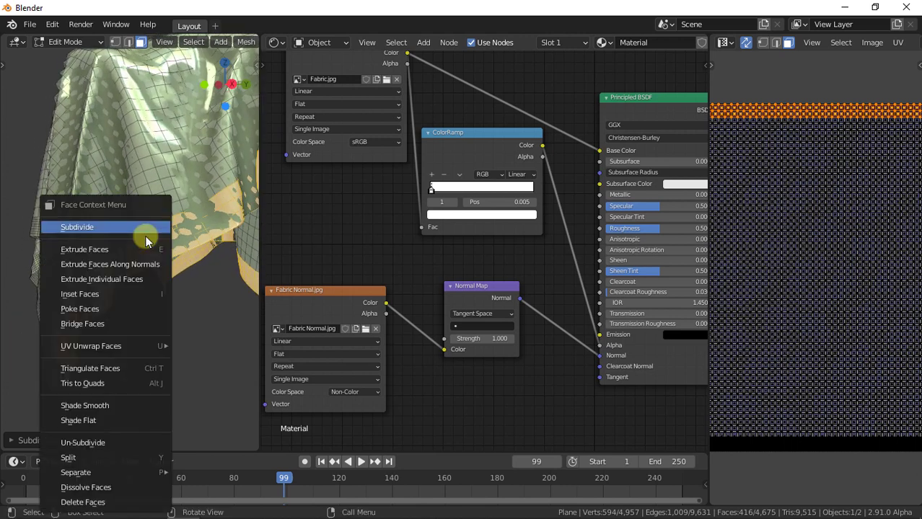
{"action": "left_click", "coordinate": [145, 235]}
{"action": "right_click", "coordinate": [145, 235]}
{"action": "left_click", "coordinate": [145, 235]}
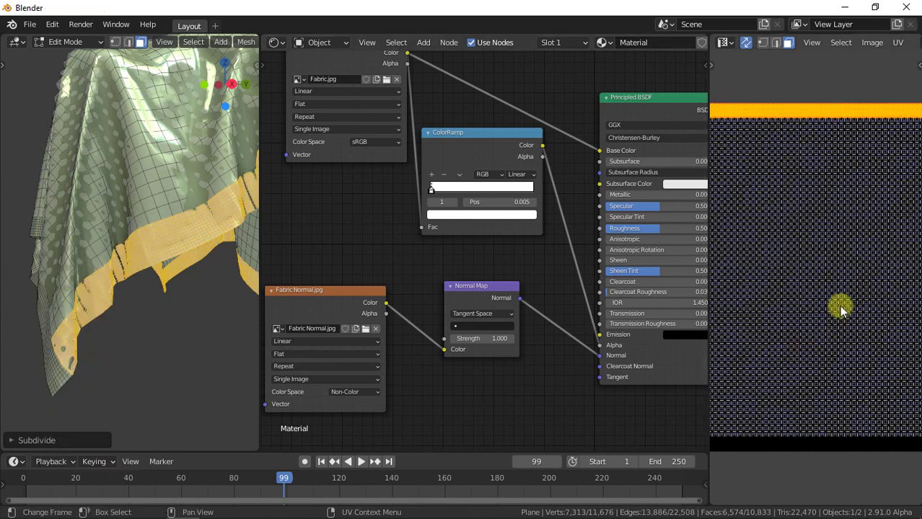
{"action": "key", "text": "ctrl+space"}
{"action": "key", "text": "t"}
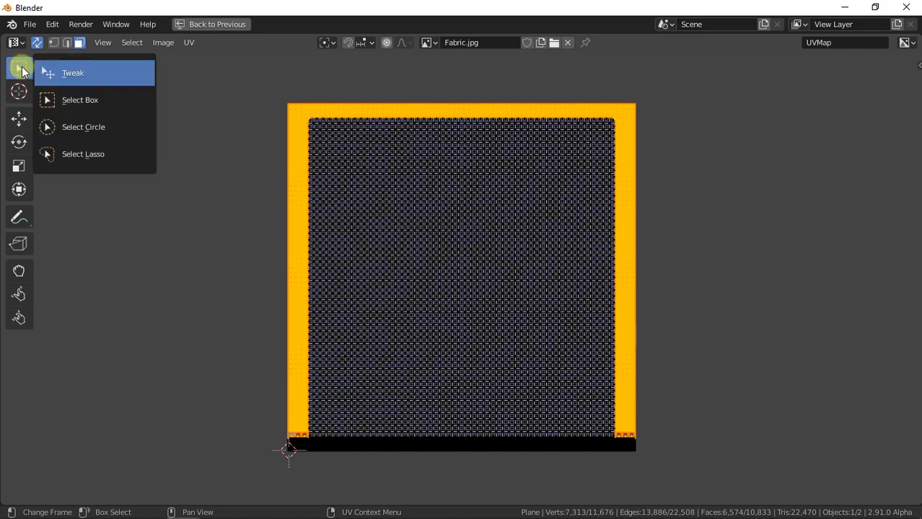
Step: Circle-select the bottom and left border UVs over the texture's plain edge strips
{"action": "left_click_drag", "start_coordinate": [19, 71], "coordinate": [80, 128]}
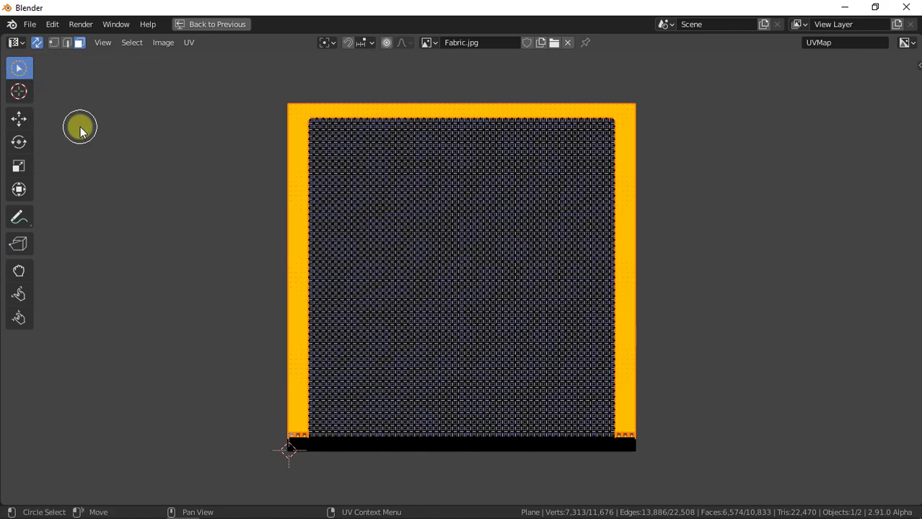
{"action": "scroll", "coordinate": [649, 429], "scroll_direction": "up", "scroll_amount": 3}
{"action": "scroll", "coordinate": [671, 433], "scroll_direction": "up", "scroll_amount": 1}
{"action": "middle_click_drag", "start_coordinate": [679, 432], "coordinate": [600, 84]}
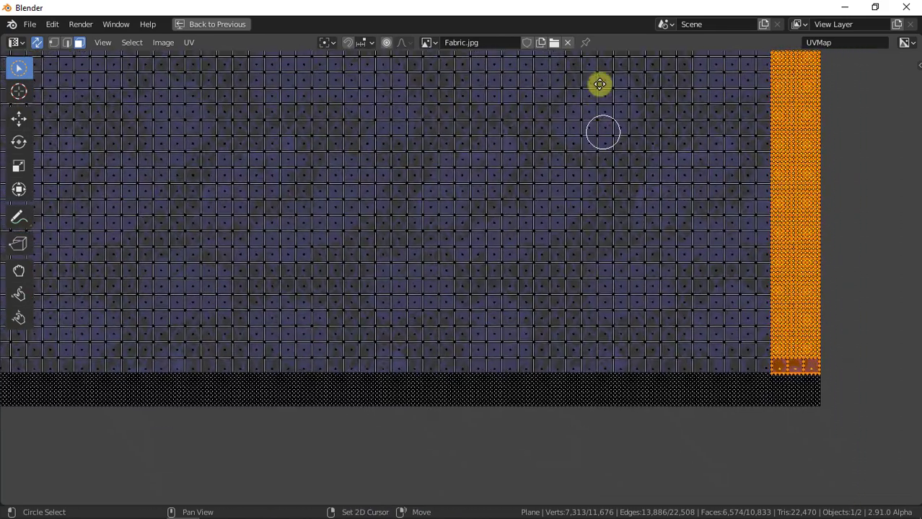
{"action": "scroll", "coordinate": [714, 281], "scroll_direction": "up", "scroll_amount": 1}
{"action": "scroll", "coordinate": [751, 335], "scroll_direction": "up", "scroll_amount": 1}
{"action": "scroll", "coordinate": [599, 303], "scroll_direction": "up", "scroll_amount": 2}
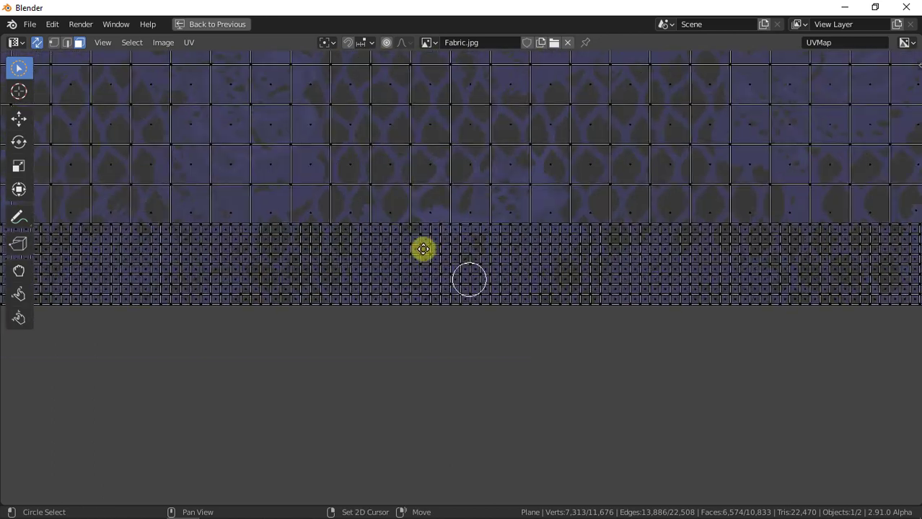
{"action": "middle_click_drag", "start_coordinate": [424, 249], "coordinate": [128, 256]}
{"action": "left_click_drag", "start_coordinate": [691, 318], "coordinate": [704, 298]}
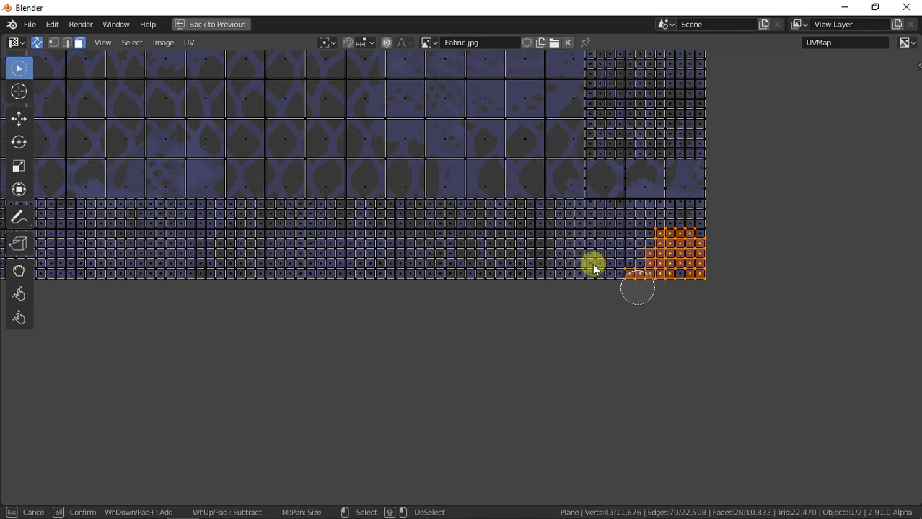
{"action": "left_click_drag", "start_coordinate": [594, 268], "coordinate": [463, 282]}
{"action": "left_click_drag", "start_coordinate": [387, 285], "coordinate": [297, 235]}
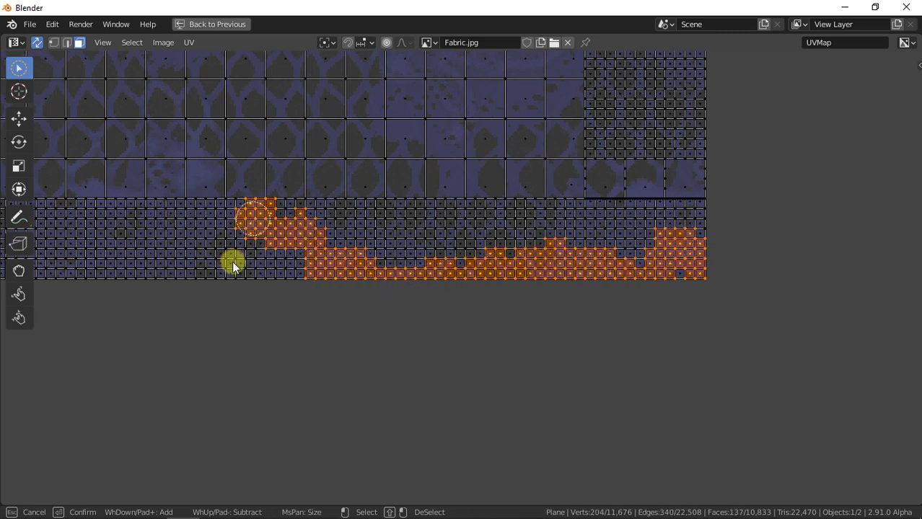
{"action": "left_click_drag", "start_coordinate": [271, 270], "coordinate": [656, 312]}
Step: Add the right-edge and remaining border UVs, then restore the full layout
{"action": "mouse_move", "coordinate": [707, 243]}
{"action": "left_mouse_down"}
{"action": "mouse_move", "coordinate": [603, 181]}
{"action": "mouse_move", "coordinate": [702, 173]}
{"action": "left_mouse_up"}
{"action": "mouse_move", "coordinate": [697, 241]}
{"action": "left_mouse_down"}
{"action": "mouse_move", "coordinate": [366, 314]}
{"action": "mouse_move", "coordinate": [242, 255]}
{"action": "left_mouse_up"}
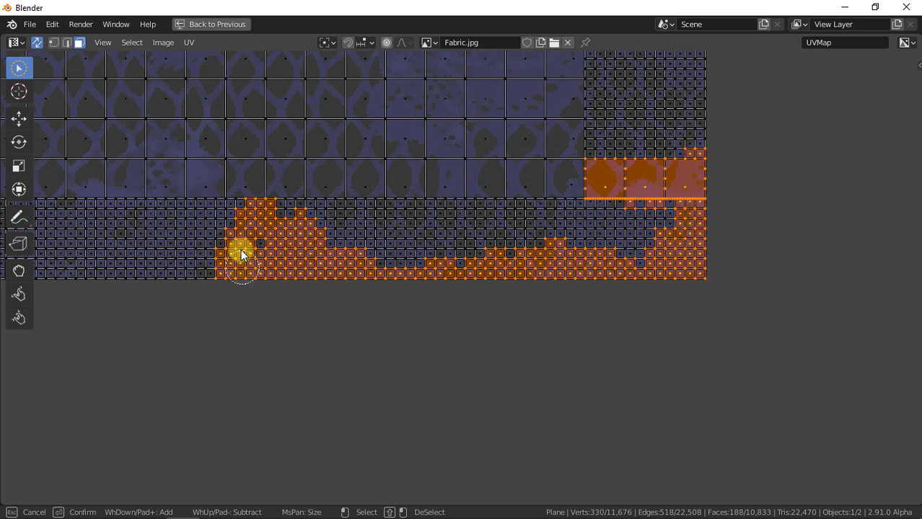
{"action": "mouse_move", "coordinate": [158, 231]}
{"action": "left_mouse_down"}
{"action": "mouse_move", "coordinate": [119, 231]}
{"action": "mouse_move", "coordinate": [129, 252]}
{"action": "left_mouse_up"}
{"action": "mouse_move", "coordinate": [692, 335]}
{"action": "left_mouse_down"}
{"action": "mouse_move", "coordinate": [416, 284]}
{"action": "mouse_move", "coordinate": [52, 313]}
{"action": "mouse_move", "coordinate": [448, 343]}
{"action": "mouse_move", "coordinate": [148, 303]}
{"action": "mouse_move", "coordinate": [776, 377]}
{"action": "mouse_move", "coordinate": [321, 381]}
{"action": "mouse_move", "coordinate": [366, 177]}
{"action": "mouse_move", "coordinate": [346, 383]}
{"action": "mouse_move", "coordinate": [381, 140]}
{"action": "mouse_move", "coordinate": [346, 326]}
{"action": "mouse_move", "coordinate": [352, 189]}
{"action": "mouse_move", "coordinate": [492, 349]}
{"action": "mouse_move", "coordinate": [447, 220]}
{"action": "mouse_move", "coordinate": [510, 456]}
{"action": "mouse_move", "coordinate": [426, 104]}
{"action": "mouse_move", "coordinate": [529, 365]}
{"action": "mouse_move", "coordinate": [485, 298]}
{"action": "mouse_move", "coordinate": [423, 273]}
{"action": "mouse_move", "coordinate": [432, 322]}
{"action": "mouse_move", "coordinate": [381, 103]}
{"action": "mouse_move", "coordinate": [623, 142]}
{"action": "mouse_move", "coordinate": [292, 239]}
{"action": "mouse_move", "coordinate": [387, 207]}
{"action": "mouse_move", "coordinate": [597, 200]}
{"action": "mouse_move", "coordinate": [286, 249]}
{"action": "mouse_move", "coordinate": [778, 241]}
{"action": "mouse_move", "coordinate": [753, 261]}
{"action": "mouse_move", "coordinate": [372, 294]}
{"action": "mouse_move", "coordinate": [463, 260]}
{"action": "mouse_move", "coordinate": [413, 195]}
{"action": "mouse_move", "coordinate": [571, 303]}
{"action": "mouse_move", "coordinate": [504, 93]}
{"action": "mouse_move", "coordinate": [538, 335]}
{"action": "mouse_move", "coordinate": [586, 308]}
{"action": "mouse_move", "coordinate": [569, 250]}
{"action": "mouse_move", "coordinate": [606, 295]}
{"action": "mouse_move", "coordinate": [686, 347]}
{"action": "left_mouse_up"}
{"action": "mouse_move", "coordinate": [686, 347]}
{"action": "middle_mouse_down"}
{"action": "mouse_move", "coordinate": [699, 261]}
{"action": "mouse_move", "coordinate": [611, 365]}
{"action": "middle_mouse_up"}
{"action": "left_click_drag", "start_coordinate": [611, 365], "coordinate": [654, 88]}
{"action": "middle_click_drag", "start_coordinate": [654, 89], "coordinate": [754, 286]}
{"action": "mouse_move", "coordinate": [753, 286]}
{"action": "left_mouse_down"}
{"action": "mouse_move", "coordinate": [685, 421]}
{"action": "mouse_move", "coordinate": [655, 373]}
{"action": "left_mouse_up"}
{"action": "middle_click_drag", "start_coordinate": [656, 373], "coordinate": [714, 212]}
{"action": "left_click_drag", "start_coordinate": [714, 212], "coordinate": [629, 242]}
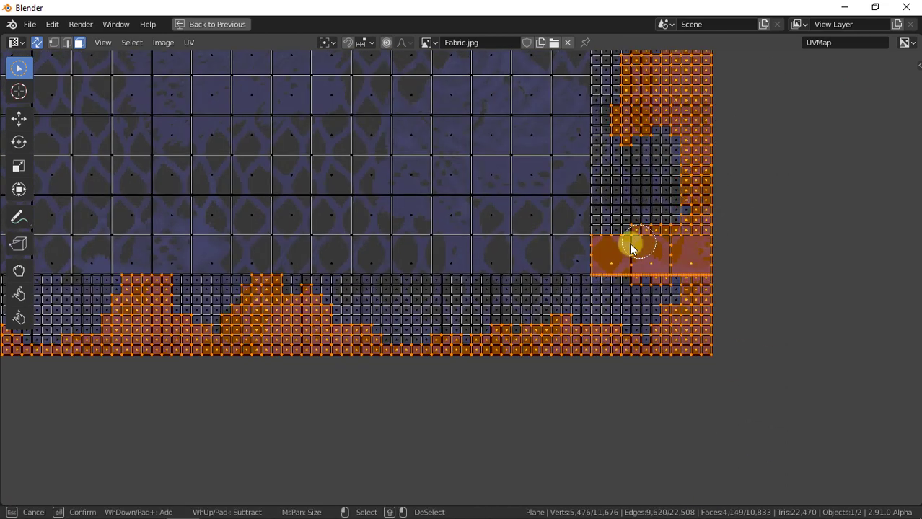
{"action": "key", "text": "ctrl+space"}
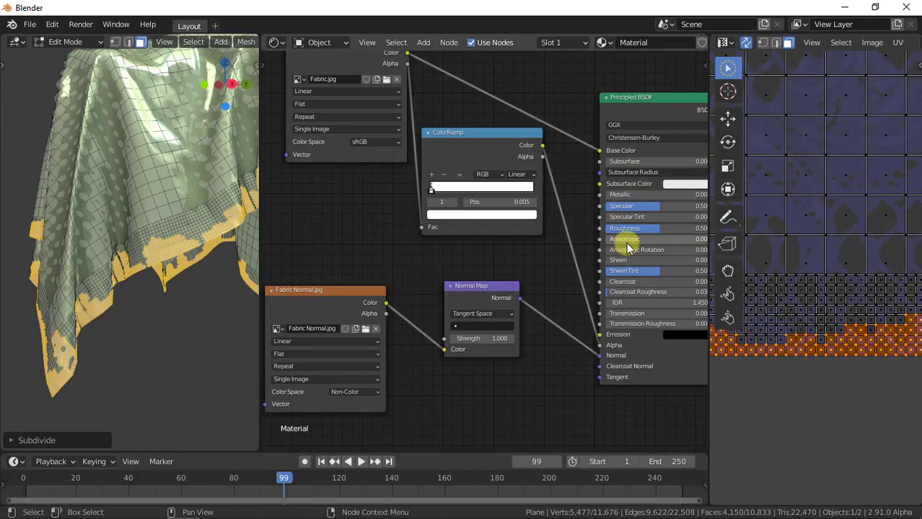
Step: Create vertex group 'Group' in Object Data properties and assign the selected border faces
{"action": "mouse_move", "coordinate": [137, 253]}
{"action": "middle_mouse_down"}
{"action": "mouse_move", "coordinate": [34, 257]}
{"action": "mouse_move", "coordinate": [154, 262]}
{"action": "middle_mouse_up"}
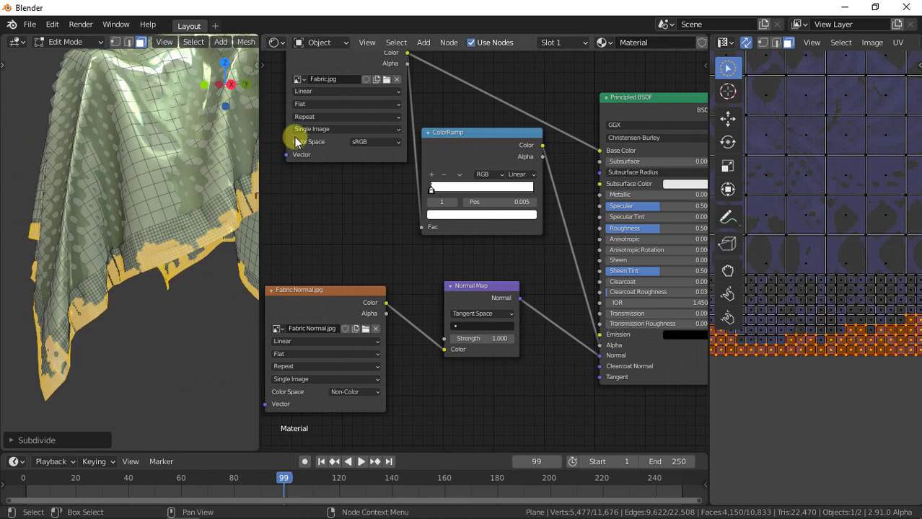
{"action": "left_click", "coordinate": [275, 42]}
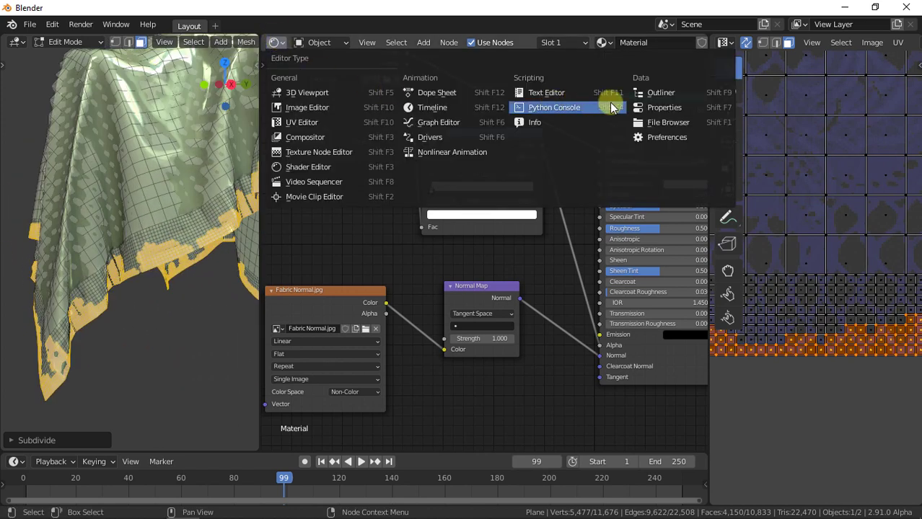
{"action": "left_click", "coordinate": [658, 107]}
{"action": "left_click", "coordinate": [270, 285]}
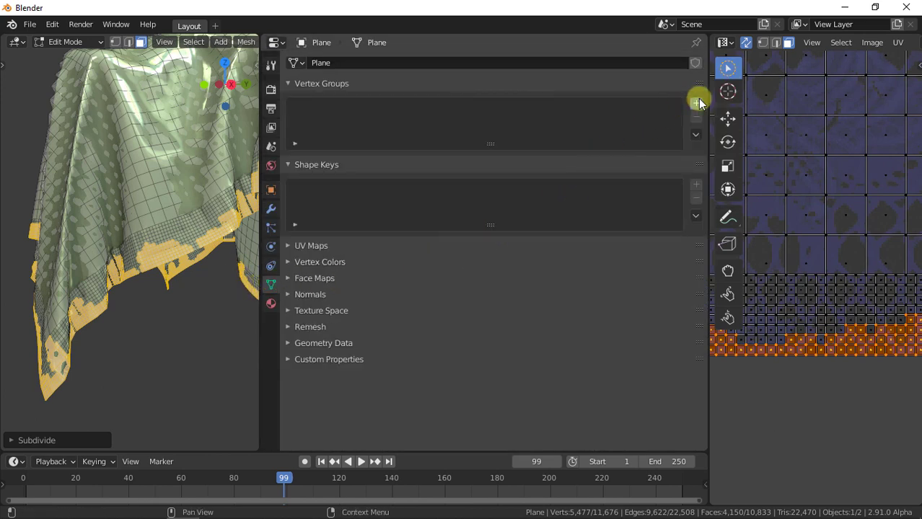
{"action": "left_click", "coordinate": [697, 102]}
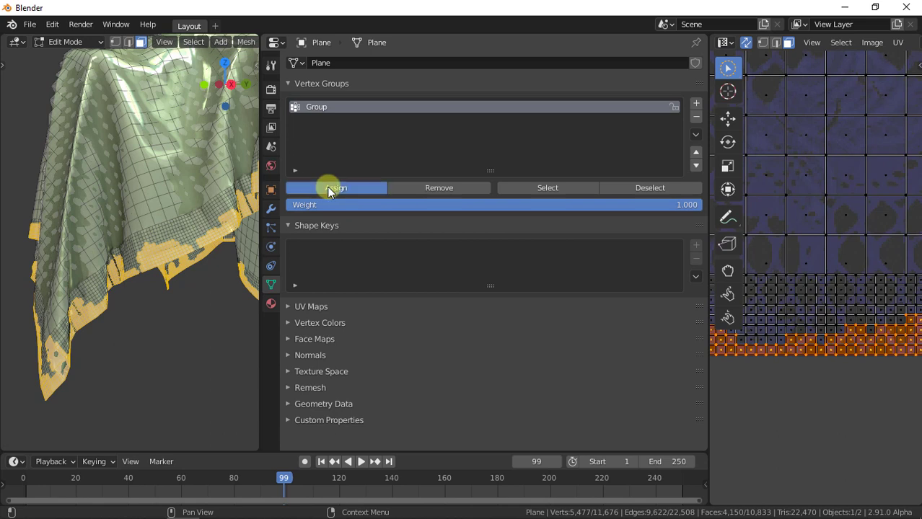
{"action": "left_click", "coordinate": [327, 187]}
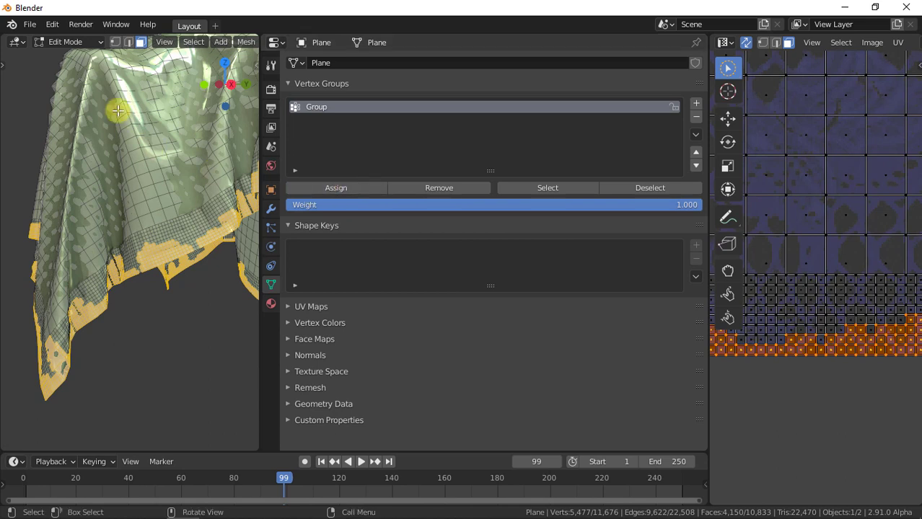
{"action": "left_click", "coordinate": [82, 41]}
Step: In Object Mode, add an inverted Mask modifier using vertex group Group
{"action": "left_click", "coordinate": [82, 58]}
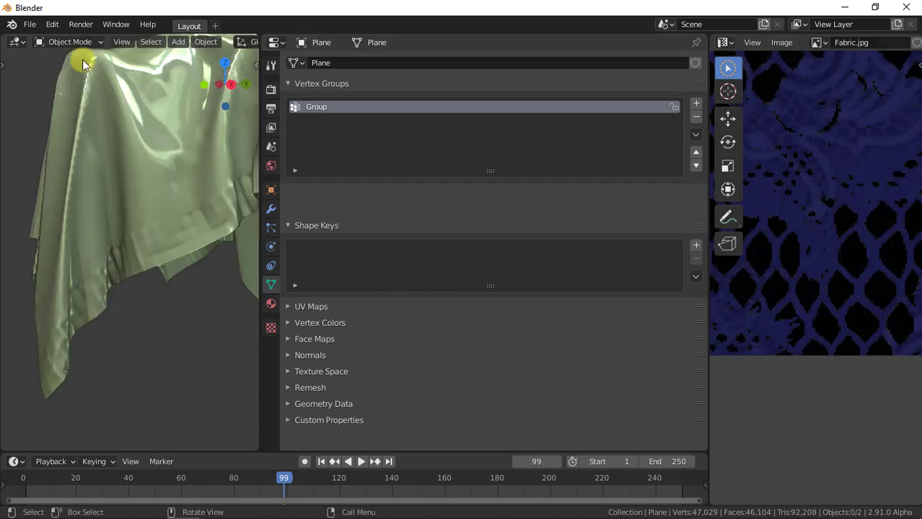
{"action": "left_click", "coordinate": [271, 209]}
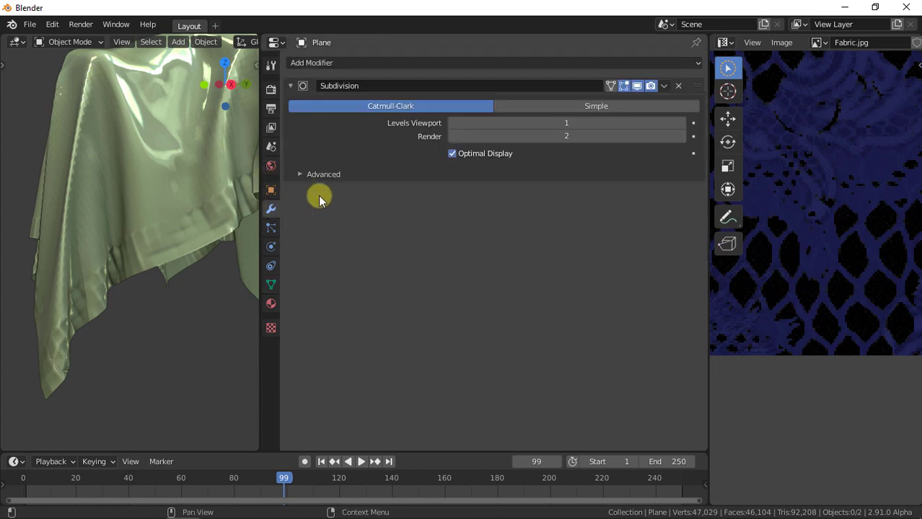
{"action": "left_click", "coordinate": [388, 63]}
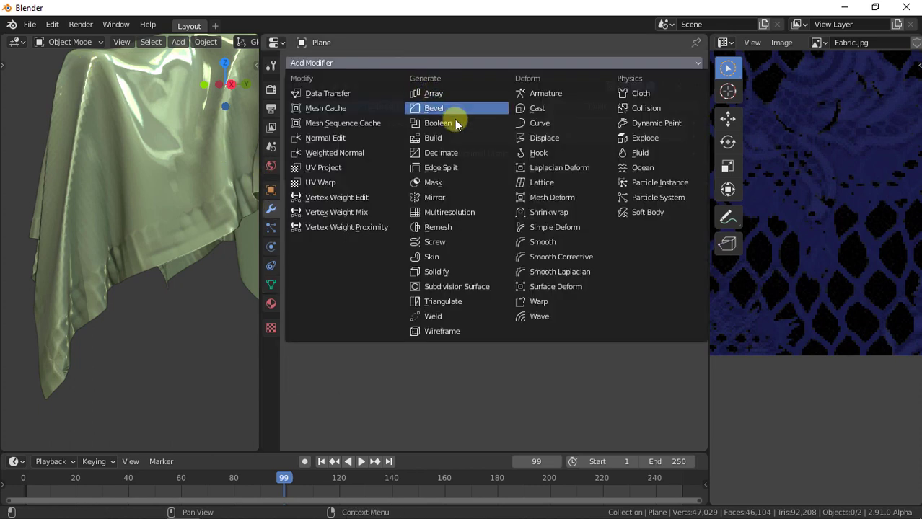
{"action": "left_click", "coordinate": [457, 183]}
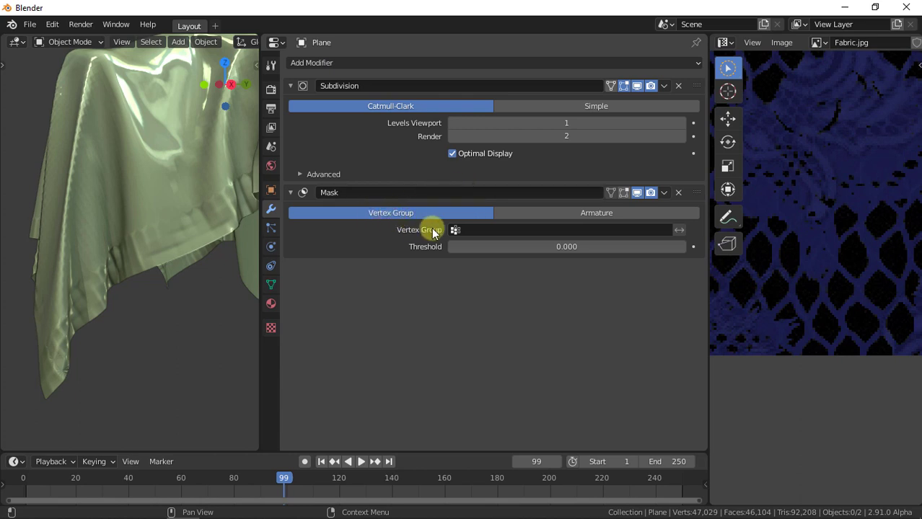
{"action": "left_click", "coordinate": [466, 230]}
{"action": "left_click", "coordinate": [472, 250]}
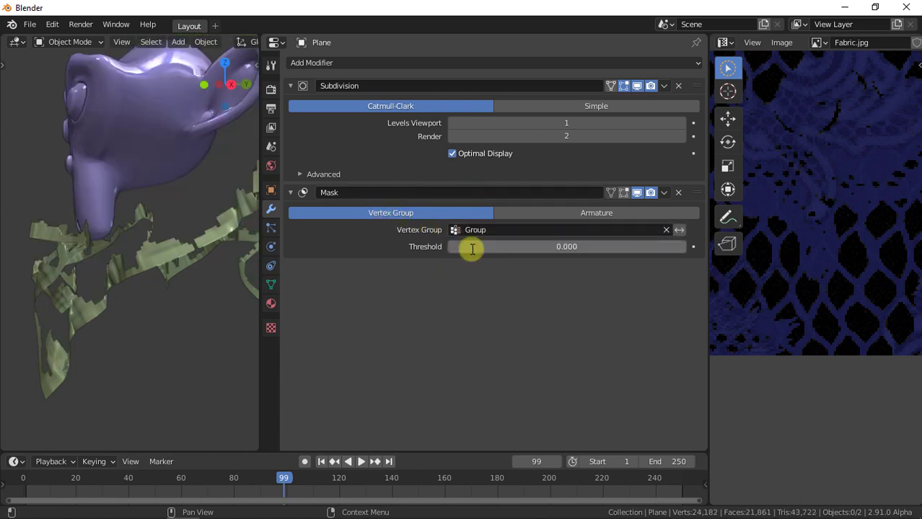
{"action": "left_click", "coordinate": [680, 231]}
Step: Move Subdivision below the Mask and set its viewport level to 2
{"action": "mouse_move", "coordinate": [79, 262]}
{"action": "middle_mouse_down"}
{"action": "mouse_move", "coordinate": [241, 277]}
{"action": "mouse_move", "coordinate": [11, 274]}
{"action": "mouse_move", "coordinate": [158, 286]}
{"action": "mouse_move", "coordinate": [228, 277]}
{"action": "middle_mouse_up"}
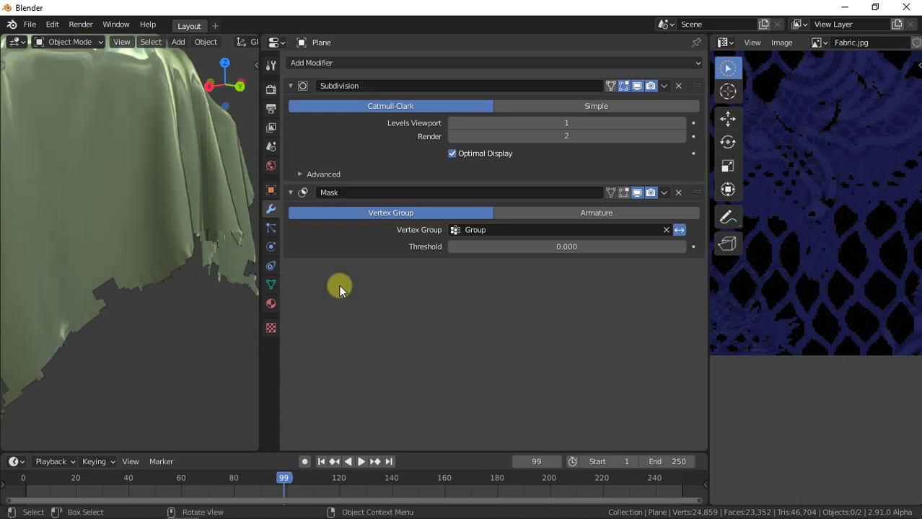
{"action": "left_click_drag", "start_coordinate": [697, 85], "coordinate": [689, 224]}
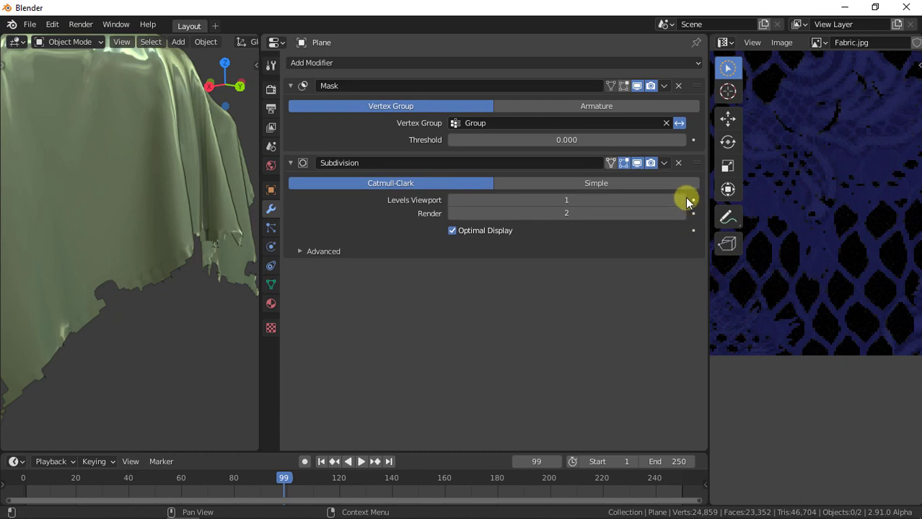
{"action": "left_click", "coordinate": [682, 200]}
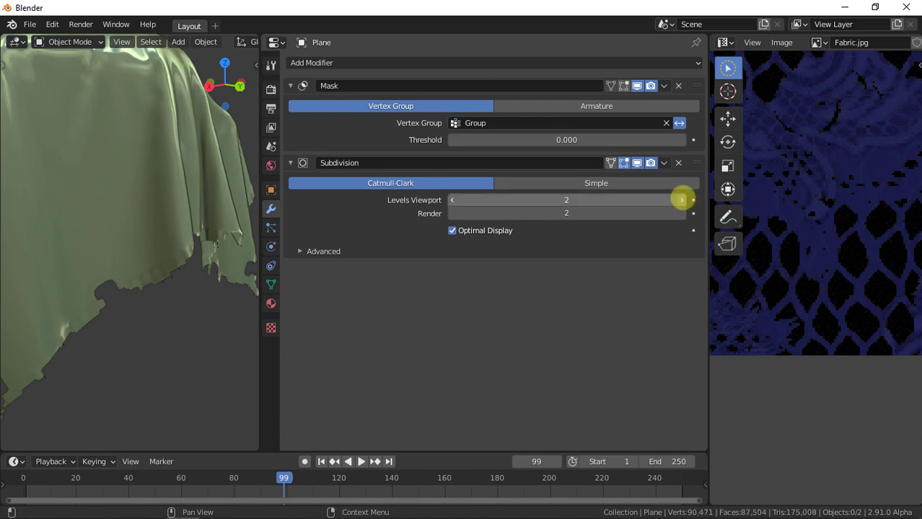
{"action": "scroll", "coordinate": [223, 41], "scroll_direction": "down", "scroll_amount": 3}
{"action": "scroll", "coordinate": [238, 43], "scroll_direction": "down", "scroll_amount": 3}
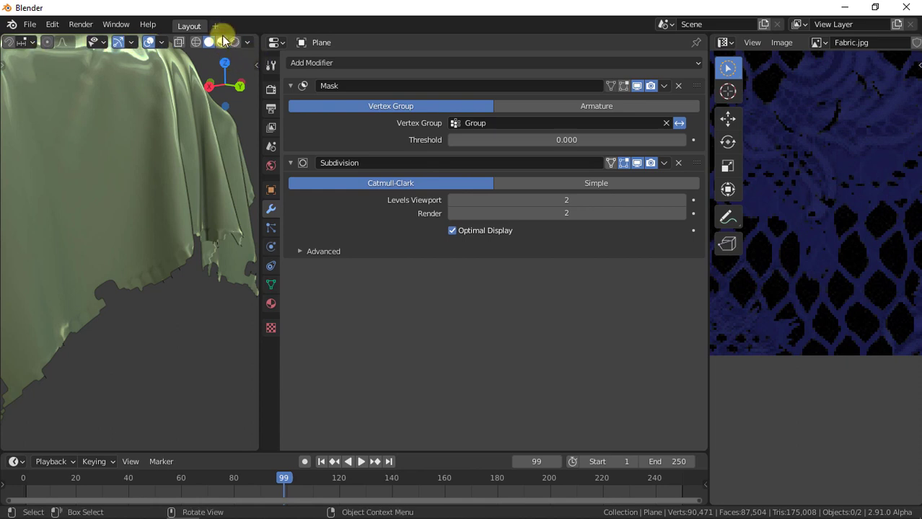
Step: Show the lace in Material Preview in a maximized viewport with Suzanne hidden
{"action": "left_click", "coordinate": [223, 41]}
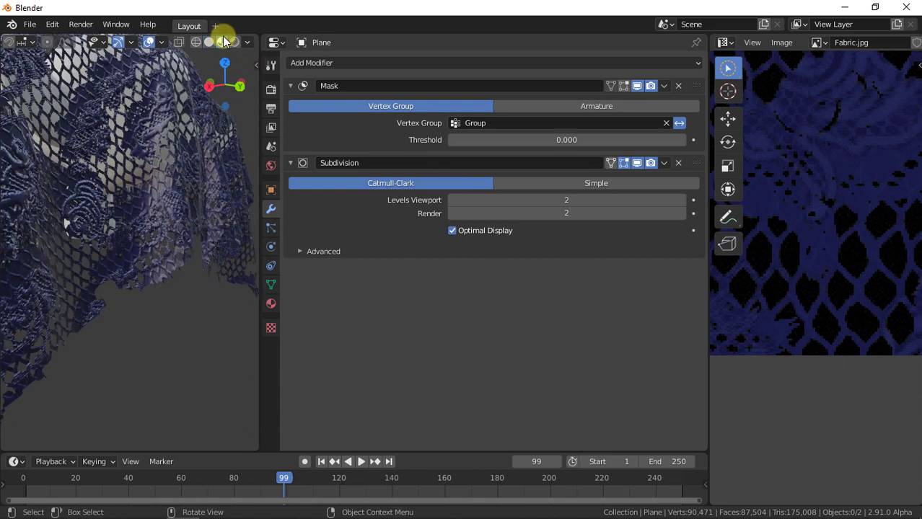
{"action": "key", "text": "ctrl+alt+space"}
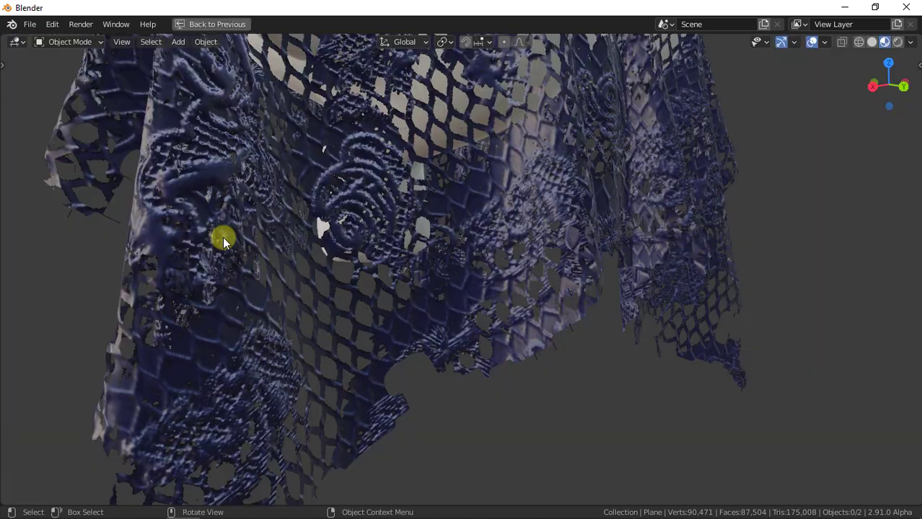
{"action": "scroll", "coordinate": [425, 234], "scroll_direction": "down", "scroll_amount": 2}
{"action": "scroll", "coordinate": [426, 237], "scroll_direction": "down", "scroll_amount": 3}
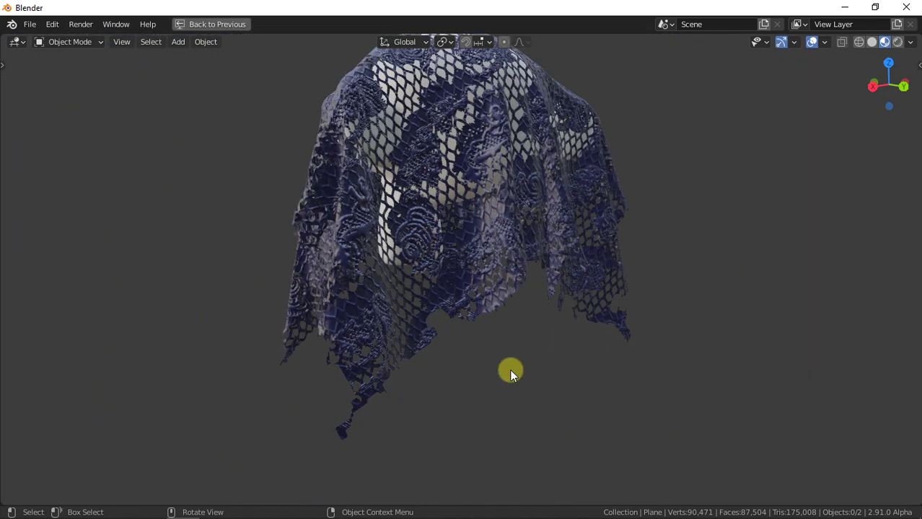
{"action": "mouse_move", "coordinate": [381, 241]}
{"action": "middle_mouse_down"}
{"action": "mouse_move", "coordinate": [437, 261]}
{"action": "mouse_move", "coordinate": [591, 264]}
{"action": "mouse_move", "coordinate": [488, 269]}
{"action": "mouse_move", "coordinate": [681, 267]}
{"action": "mouse_move", "coordinate": [605, 278]}
{"action": "mouse_move", "coordinate": [573, 301]}
{"action": "mouse_move", "coordinate": [476, 267]}
{"action": "mouse_move", "coordinate": [554, 296]}
{"action": "middle_mouse_up"}
{"action": "scroll", "coordinate": [679, 267], "scroll_direction": "up", "scroll_amount": 2}
{"action": "left_click", "coordinate": [511, 293]}
{"action": "key", "text": "Delete"}
{"action": "mouse_move", "coordinate": [586, 303]}
{"action": "middle_mouse_down"}
{"action": "mouse_move", "coordinate": [528, 283]}
{"action": "mouse_move", "coordinate": [589, 283]}
{"action": "middle_mouse_up"}
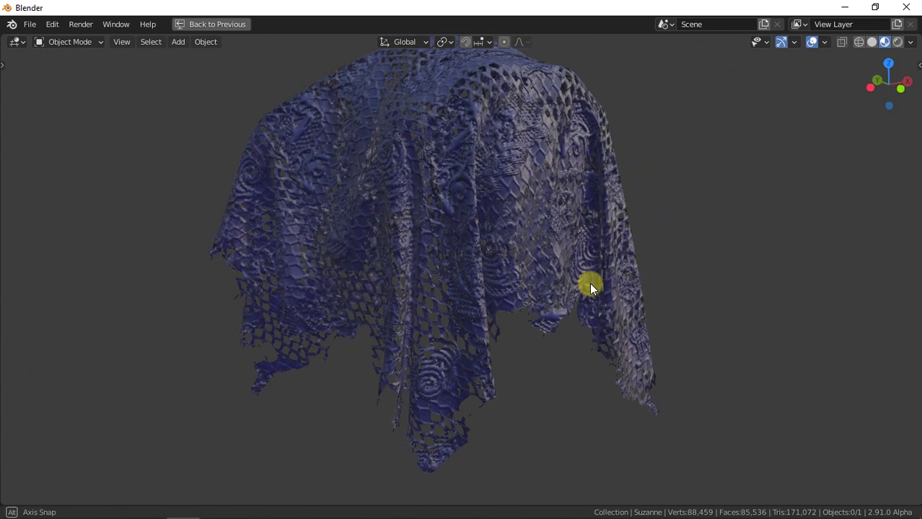
Step: Make the HDRI background partly visible with the World Opacity slider and view the lace
{"action": "left_click", "coordinate": [911, 42]}
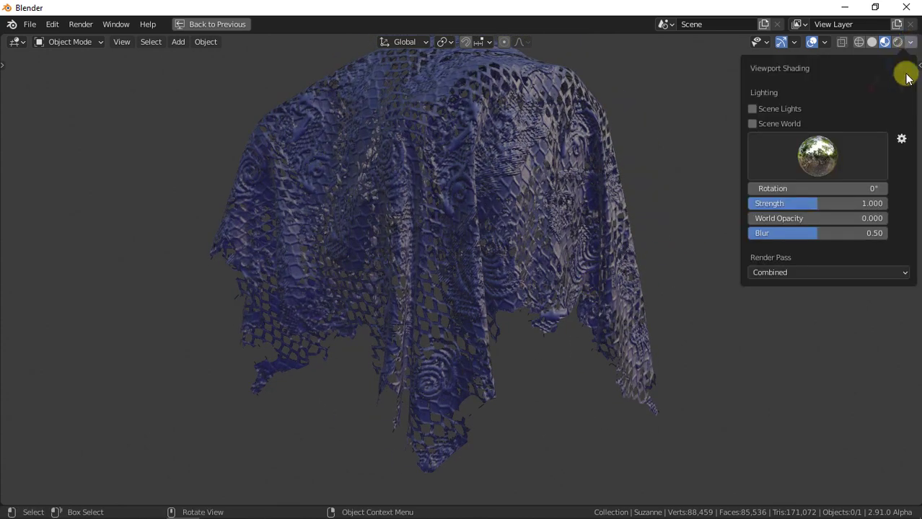
{"action": "left_click_drag", "start_coordinate": [757, 219], "coordinate": [908, 207]}
{"action": "left_click", "coordinate": [528, 359]}
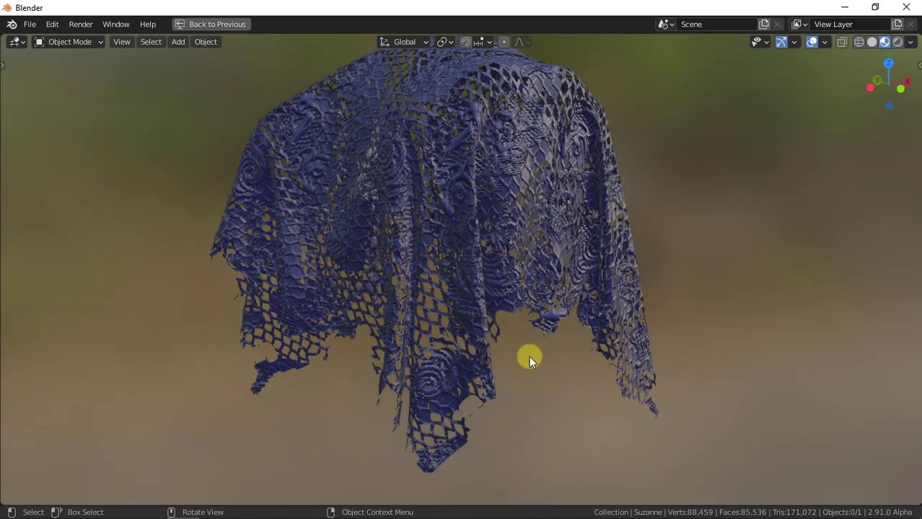
{"action": "mouse_move", "coordinate": [683, 262]}
{"action": "middle_mouse_down"}
{"action": "mouse_move", "coordinate": [603, 264]}
{"action": "mouse_move", "coordinate": [690, 245]}
{"action": "middle_mouse_up"}
{"action": "middle_click_drag", "start_coordinate": [757, 265], "coordinate": [696, 274]}
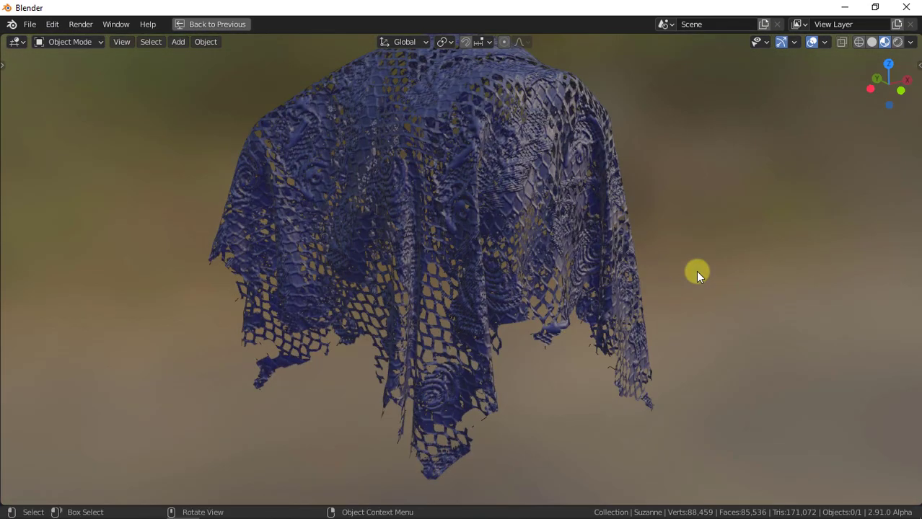